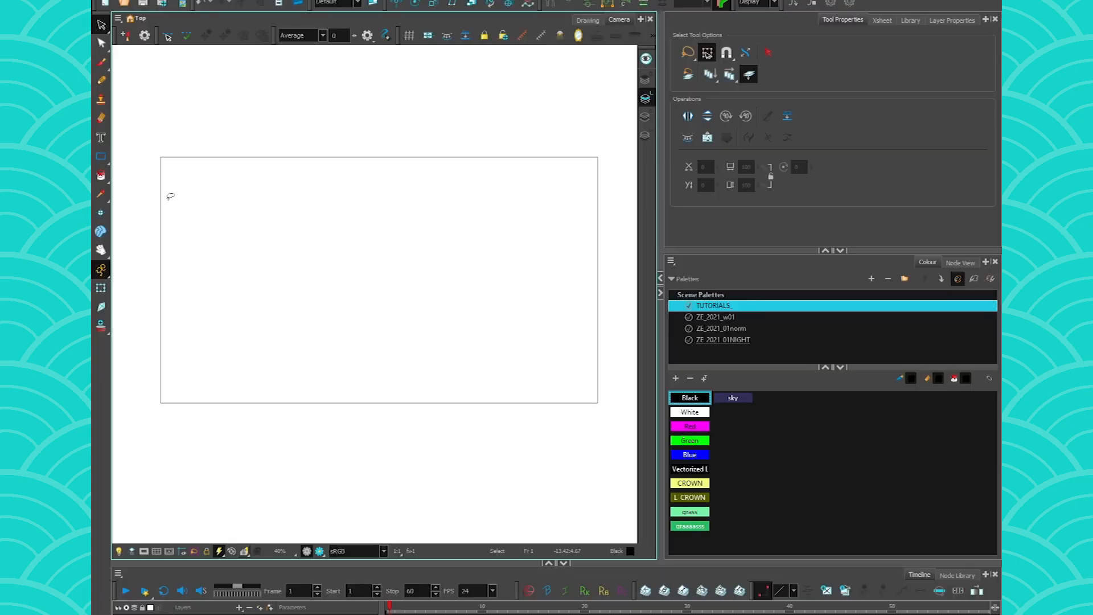
- Enlarge the Geometric FX brush to about 440 and paint a solid flame-like shape in the Red swatch inside the camera frame
left_click(101, 64)
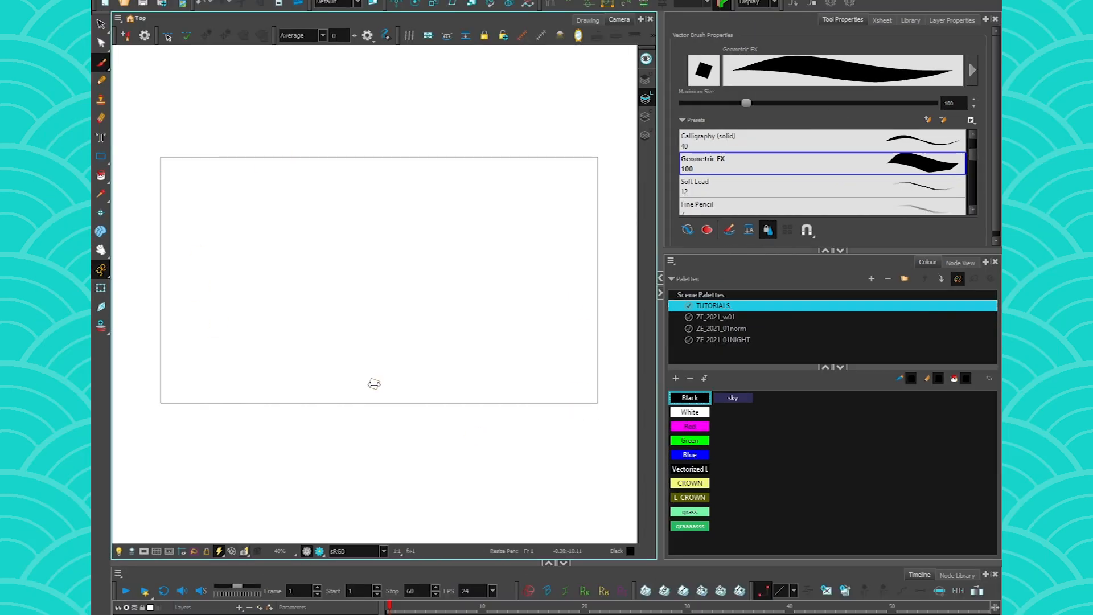
mouse_move(383, 392)
left_mouse_down()
mouse_move(390, 402)
mouse_move(592, 418)
left_mouse_up()
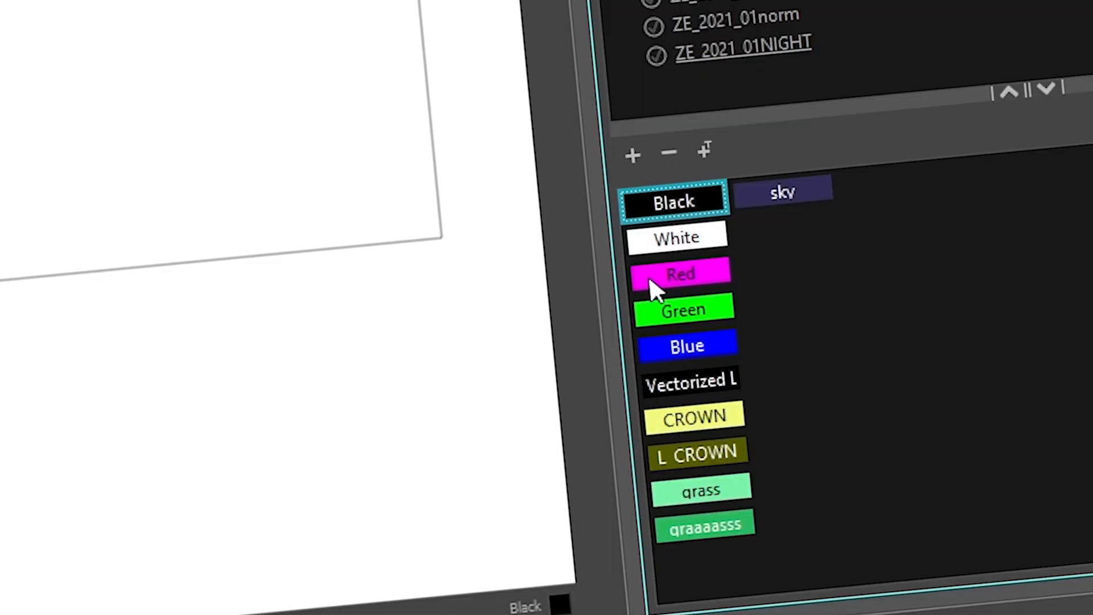
left_click(682, 429)
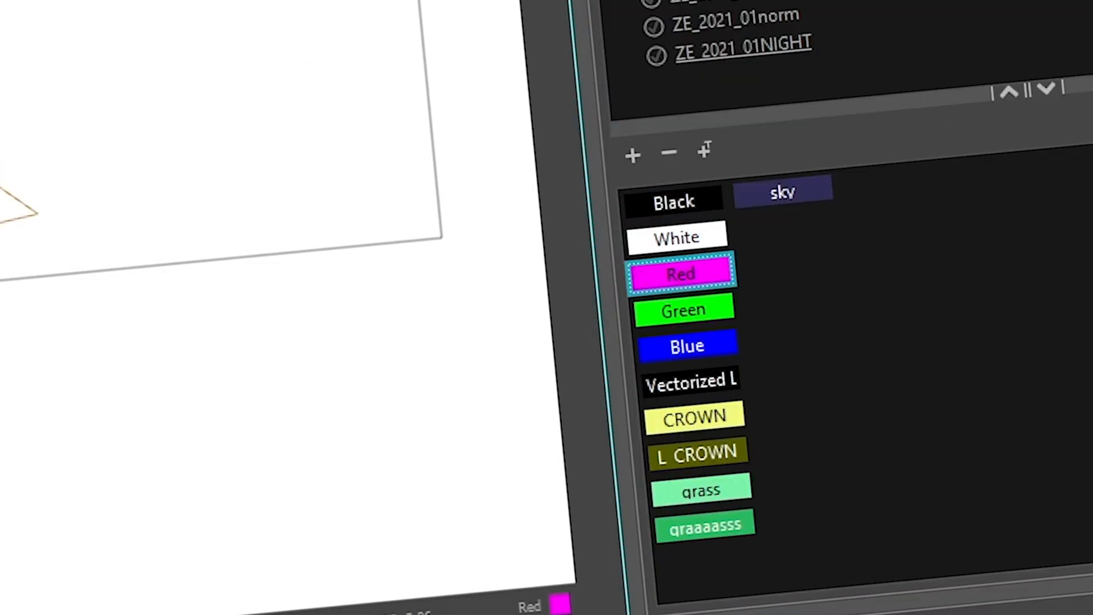
mouse_move(367, 370)
left_mouse_down()
mouse_move(416, 316)
mouse_move(398, 192)
mouse_move(316, 302)
mouse_move(293, 370)
mouse_move(372, 333)
left_mouse_up()
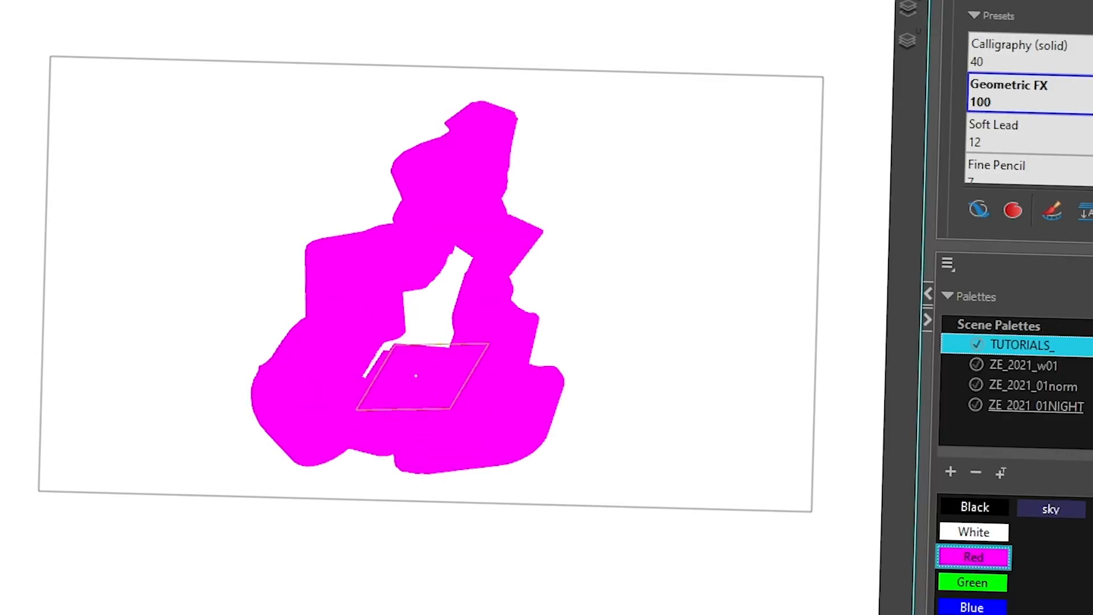
mouse_move(415, 376)
left_mouse_down()
mouse_move(455, 313)
mouse_move(364, 393)
left_mouse_up()
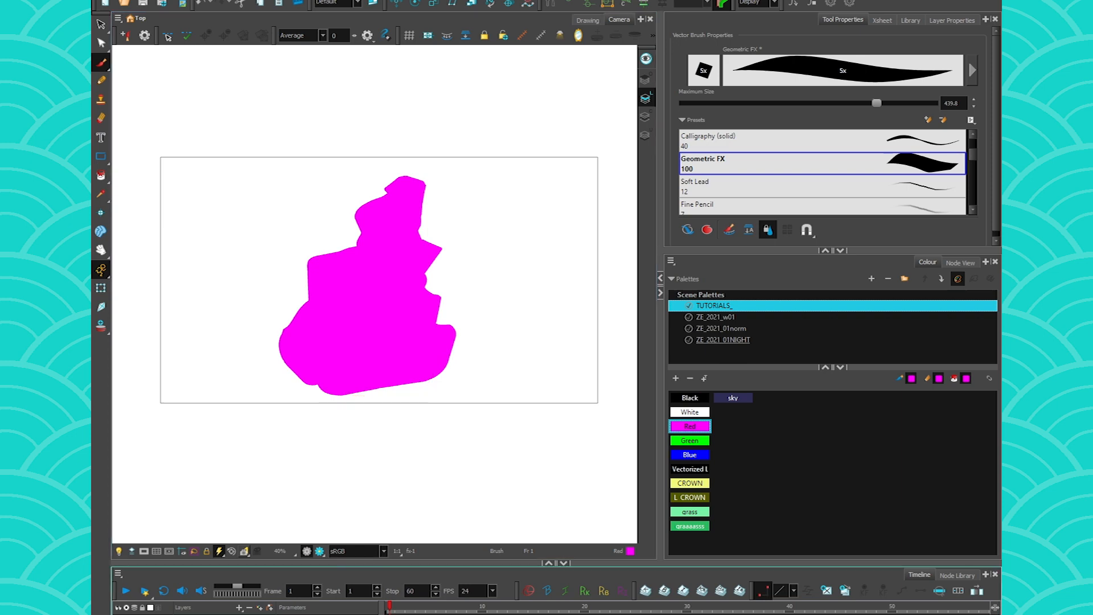
- Add a vector drawing layer named hl to the node network
left_click(961, 263)
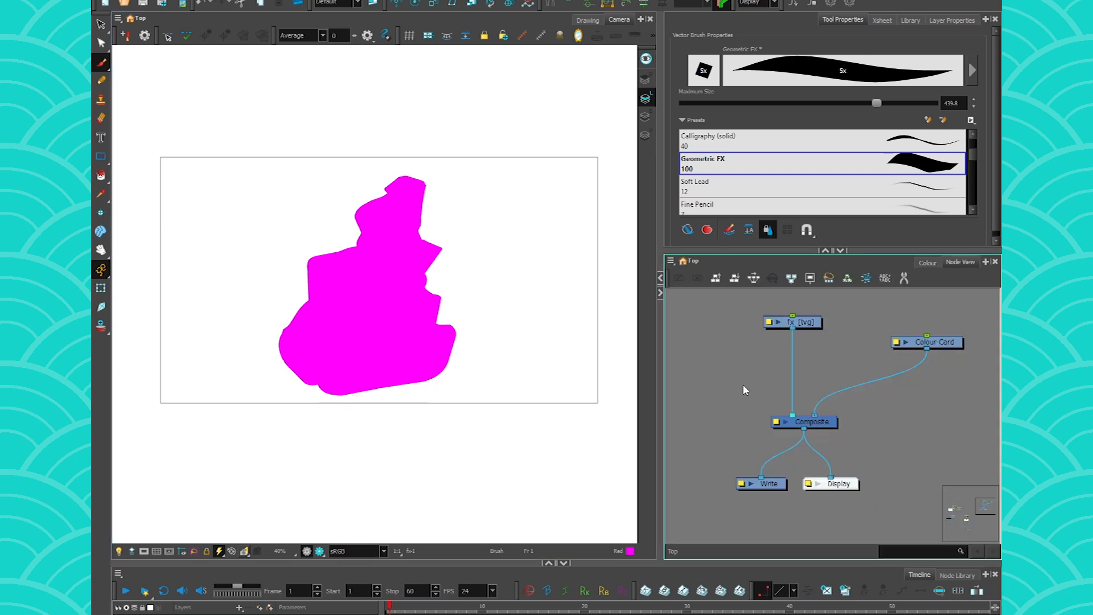
key("ctrl+r")
type("hl")
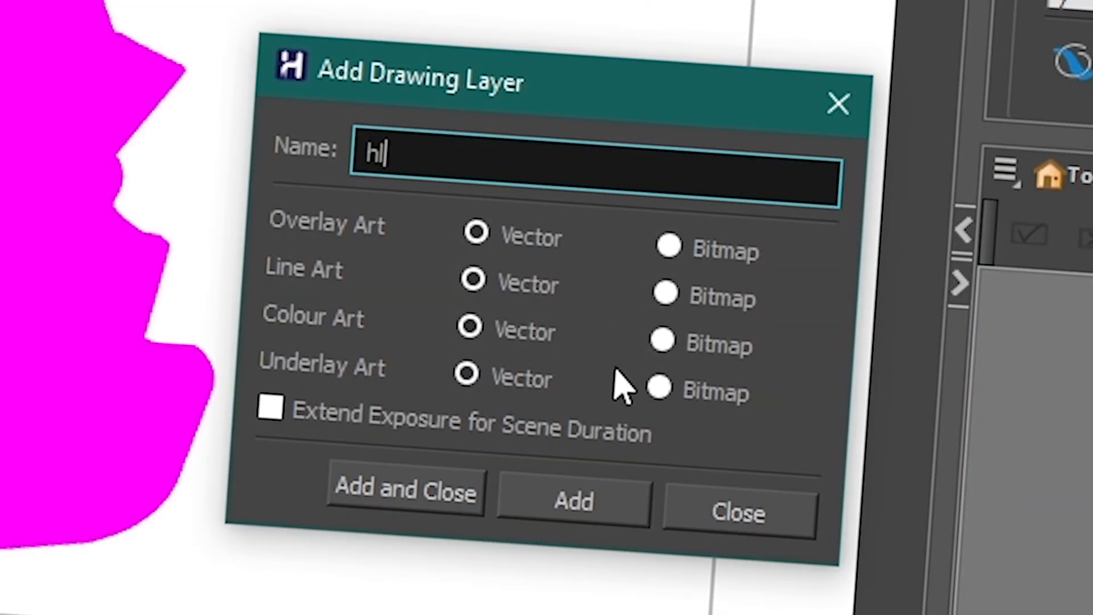
key("Return")
- Place the hl drawing beside fx, add a Cutter below it feeding the Composite, and connect fx as the Cutter's matte
left_click(703, 511)
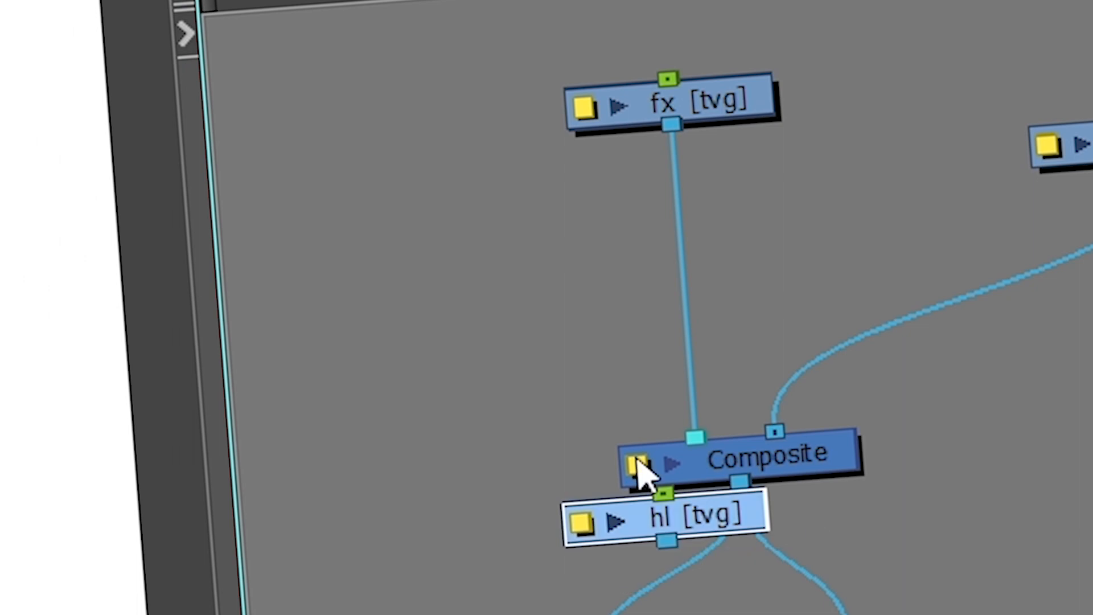
left_click_drag(697, 513, 432, 119)
left_click(426, 256)
key("Return")
type("cutter")
left_click(470, 317)
left_click_drag(518, 201, 676, 437)
left_click_drag(401, 146, 402, 209)
left_click_drag(319, 223, 671, 127)
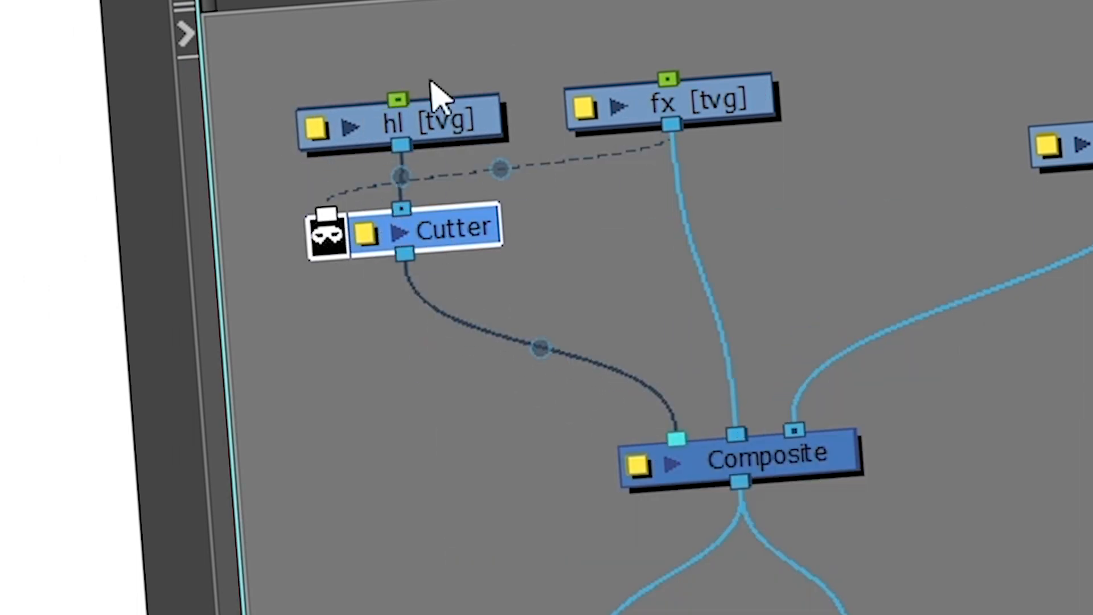
- Paint highlight strokes on the hl drawing in the Blue swatch along the flame's left and lower edges
left_click(912, 259)
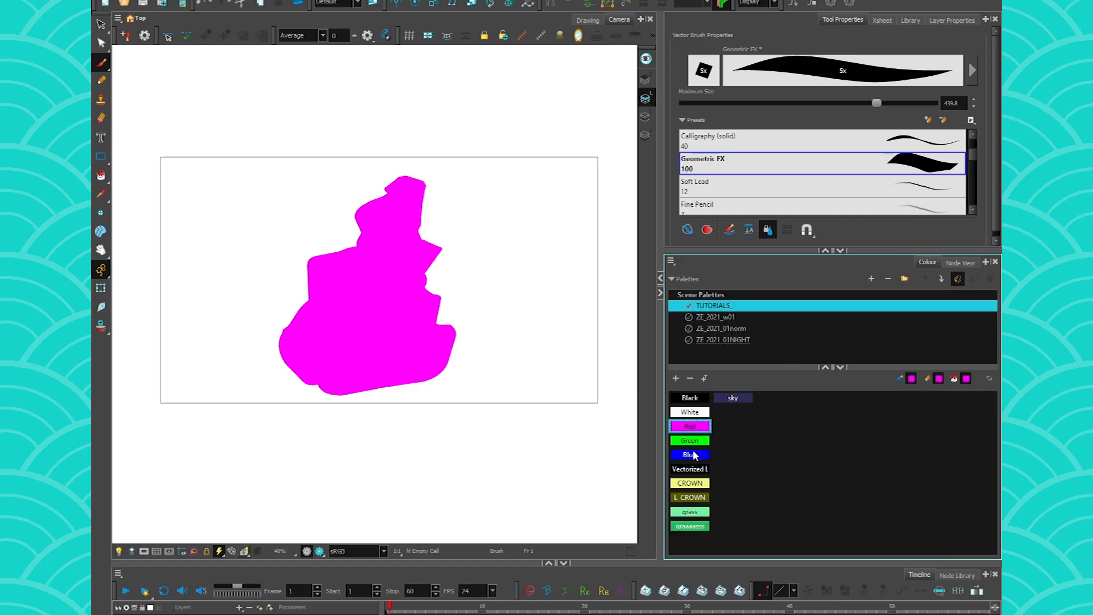
left_click(694, 454)
mouse_move(424, 158)
left_mouse_down()
mouse_move(392, 170)
mouse_move(276, 265)
mouse_move(258, 364)
left_mouse_up()
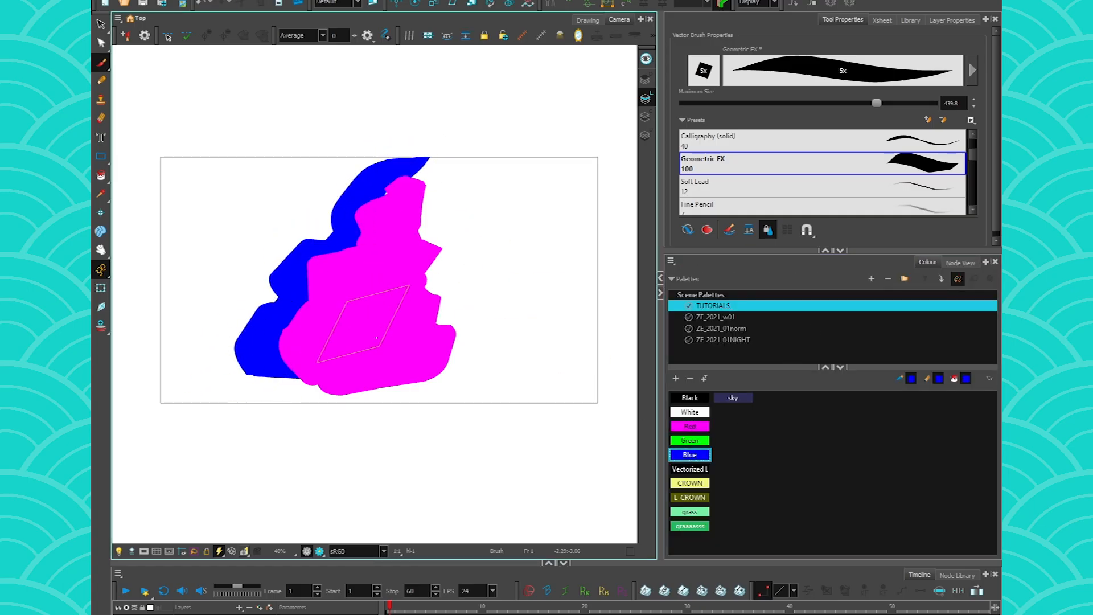
left_click(960, 263)
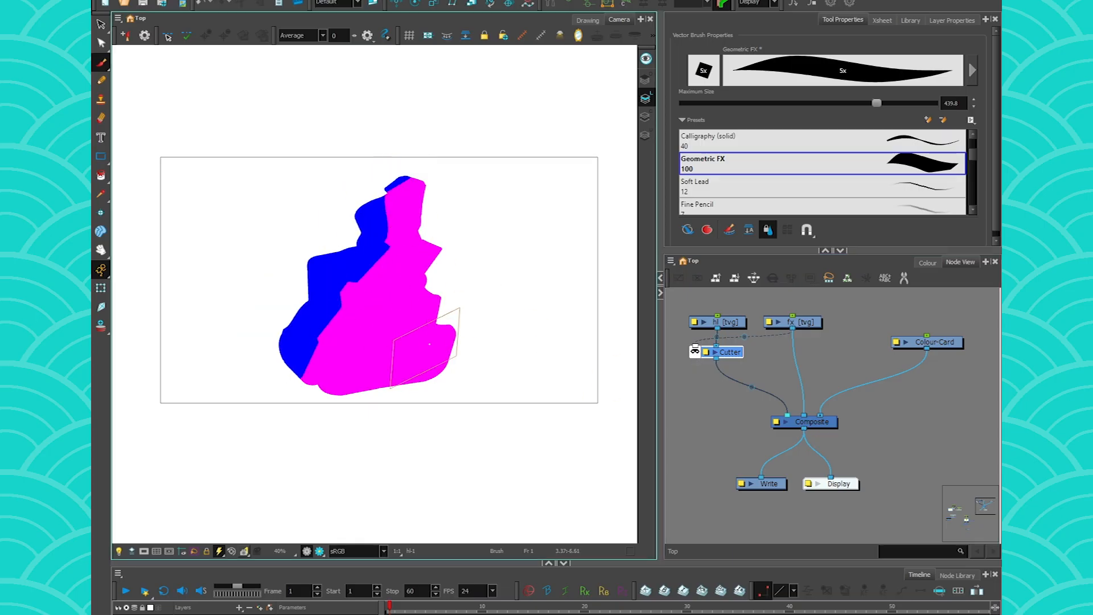
left_click_drag(429, 344, 340, 439)
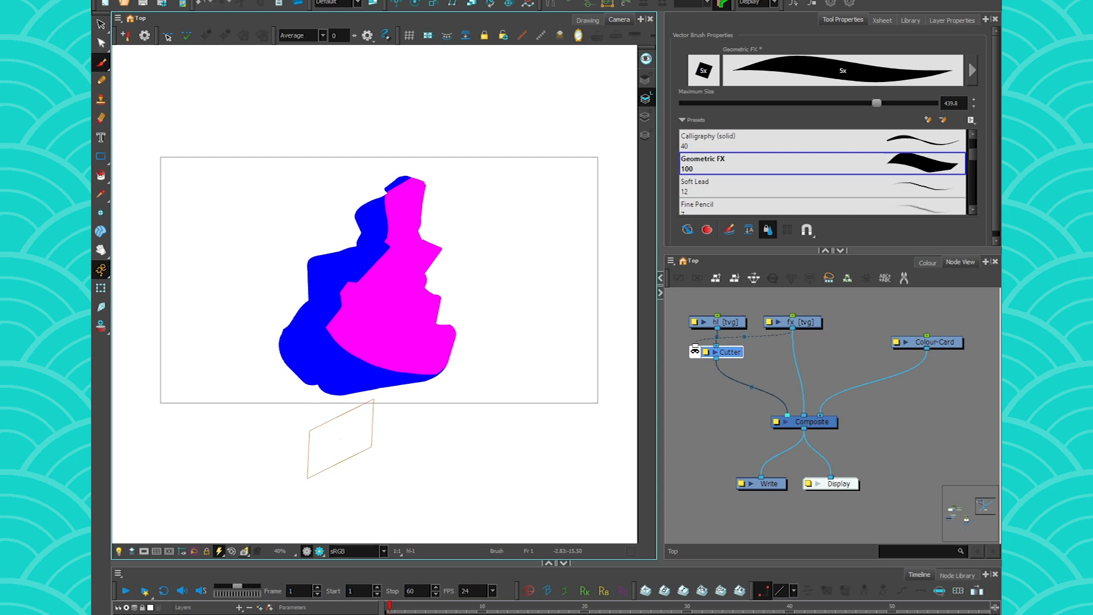
- Disconnect the Cutter from the network and move it out of the way together with the hl drawing
left_click_drag(731, 352, 732, 368)
left_click_drag(788, 415, 763, 393)
mouse_move(697, 361)
left_mouse_down()
mouse_move(707, 348)
mouse_move(695, 340)
left_mouse_up()
left_click_drag(681, 303, 755, 385)
left_click_drag(733, 368, 648, 447)
left_click_drag(860, 329, 860, 355)
- Recolour the Blue swatch to light pink with hue 308, saturation 42 and value 100
left_click(928, 262)
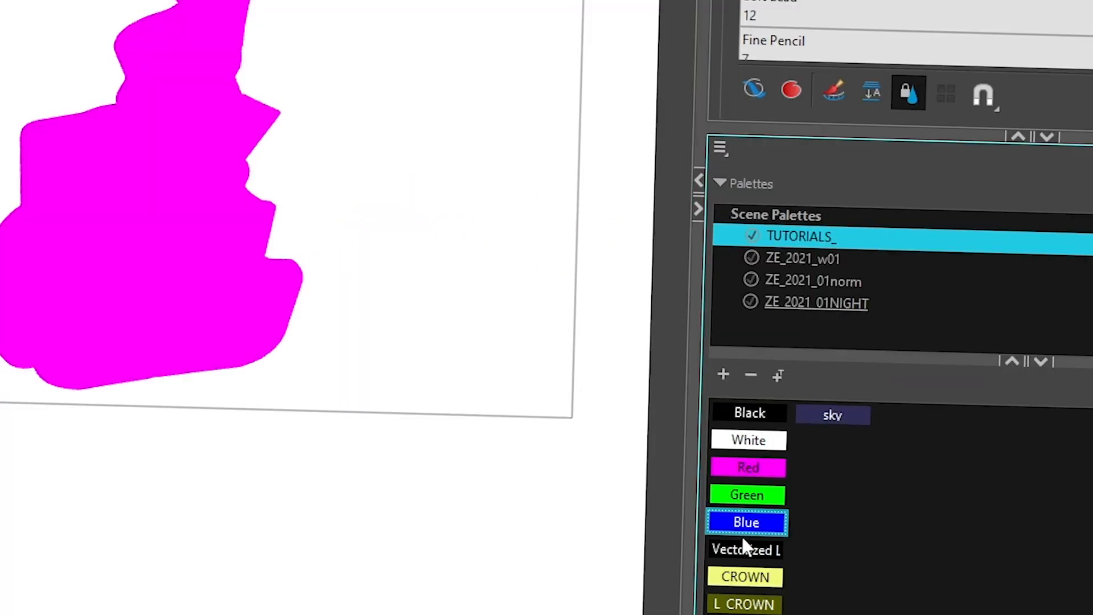
double_click(724, 531)
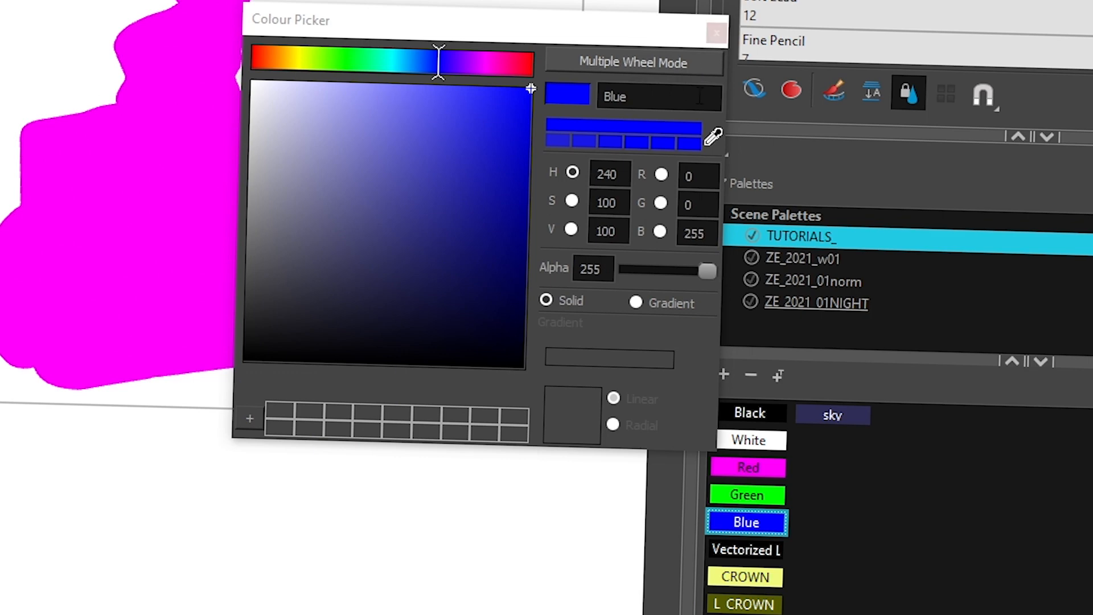
left_click(489, 63)
left_click_drag(379, 94, 367, 83)
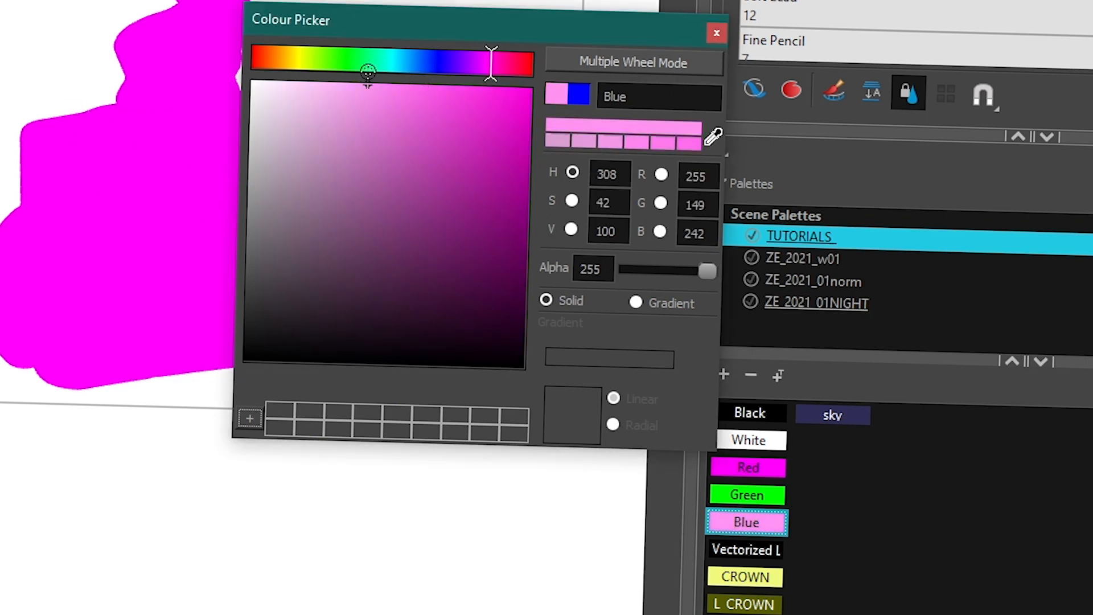
left_click(716, 33)
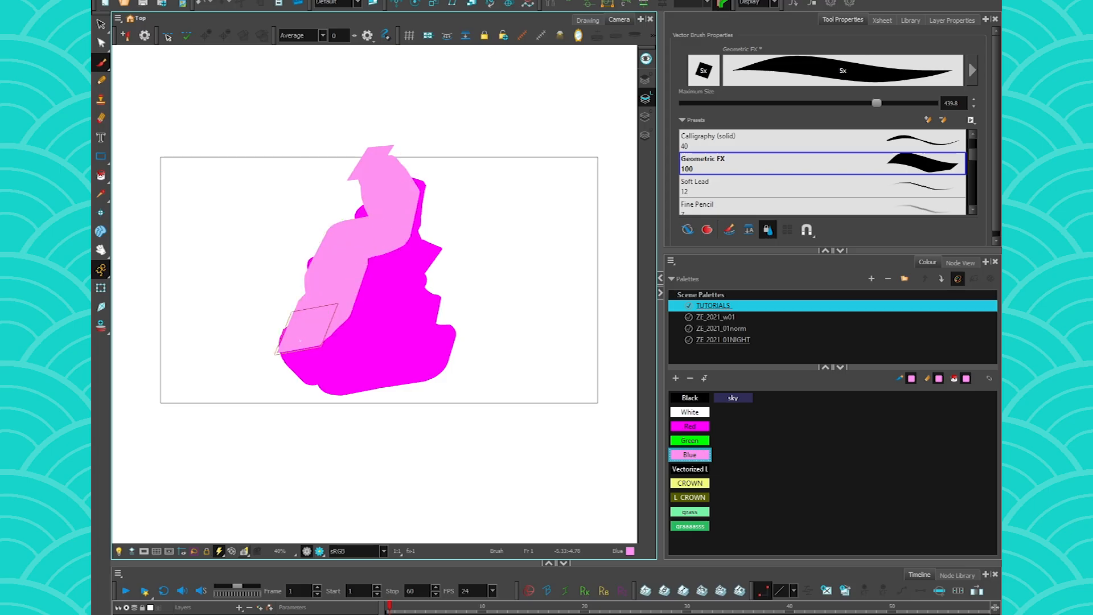
- Undo the light pink stroke on the flame and switch to the Stencil Brush in Repaint Brush Mode
left_click(198, 4)
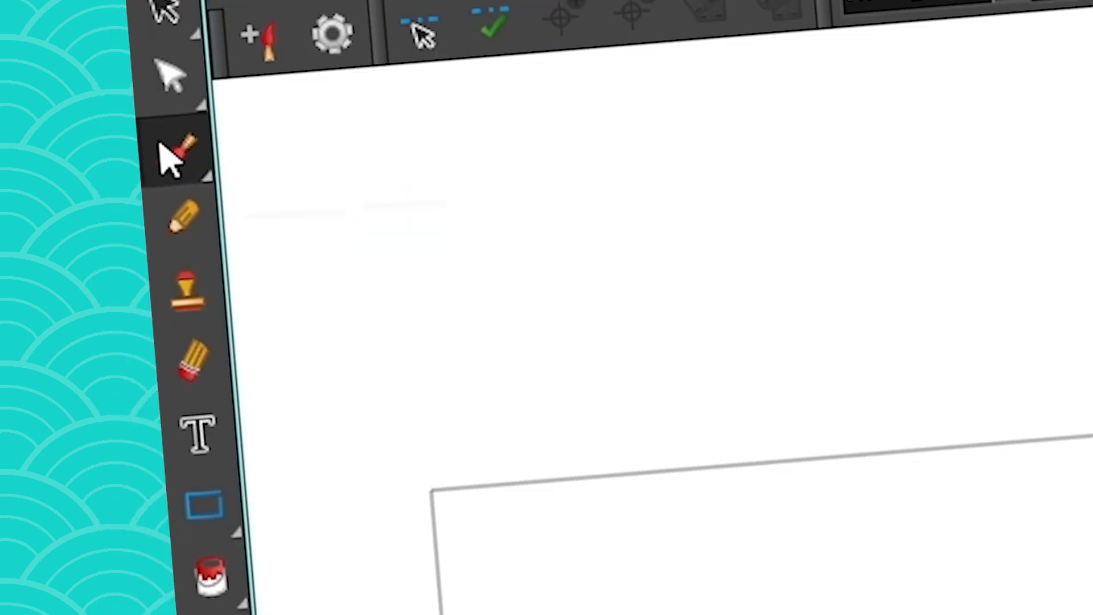
left_click(100, 63)
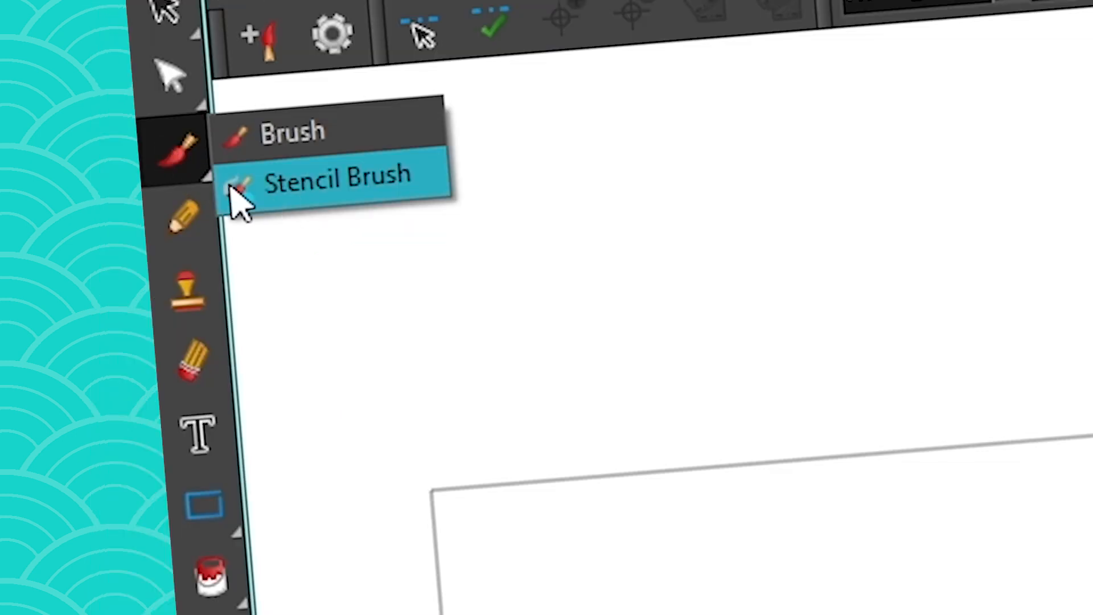
left_click(367, 202)
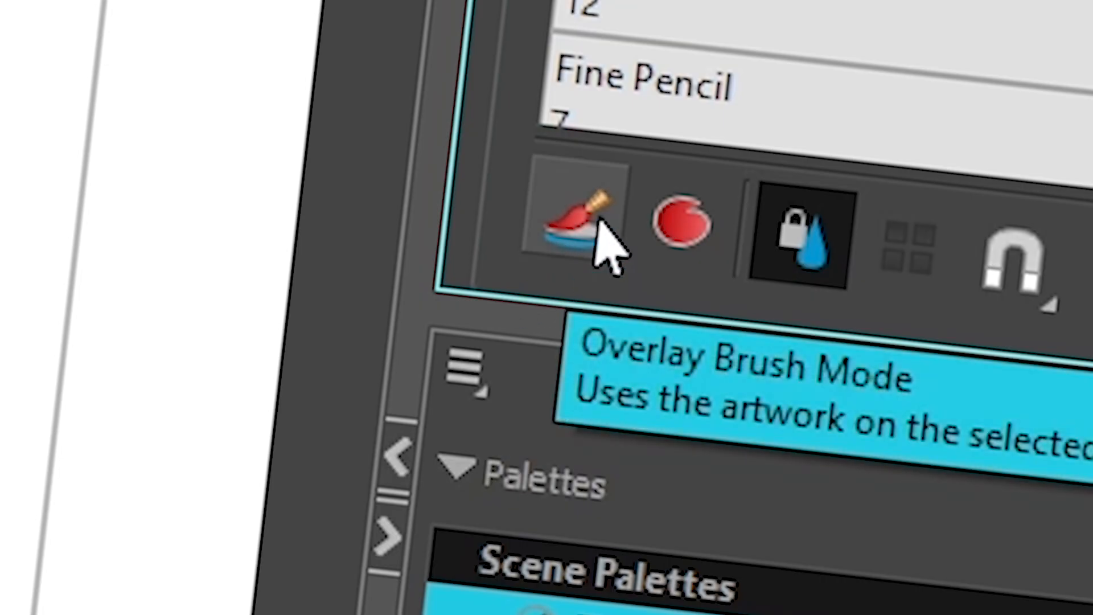
left_click(693, 234)
left_click(698, 262)
left_click(573, 239)
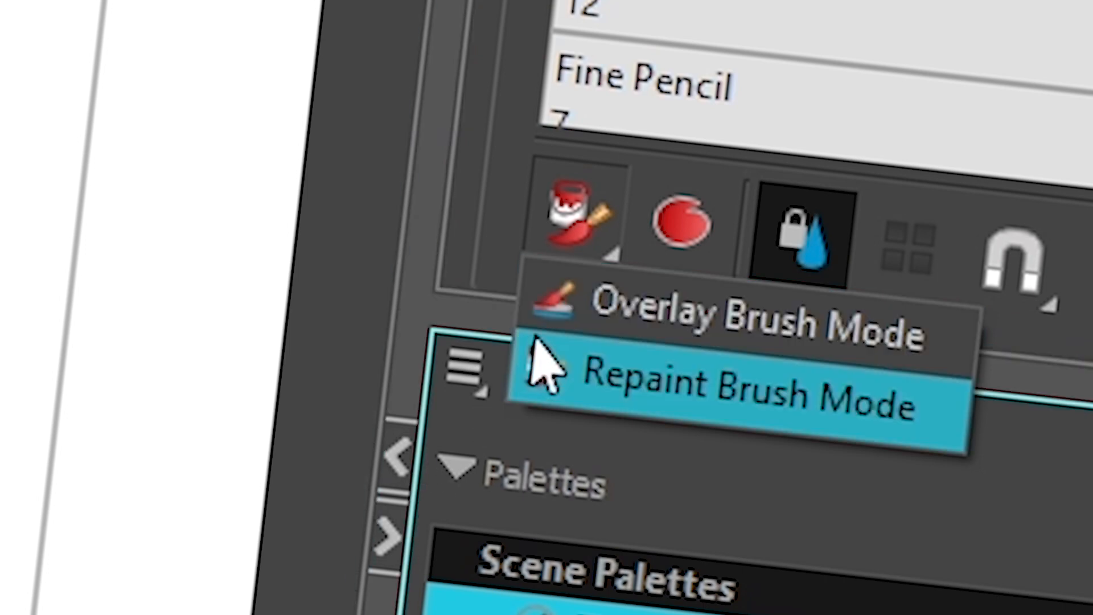
left_click(639, 395)
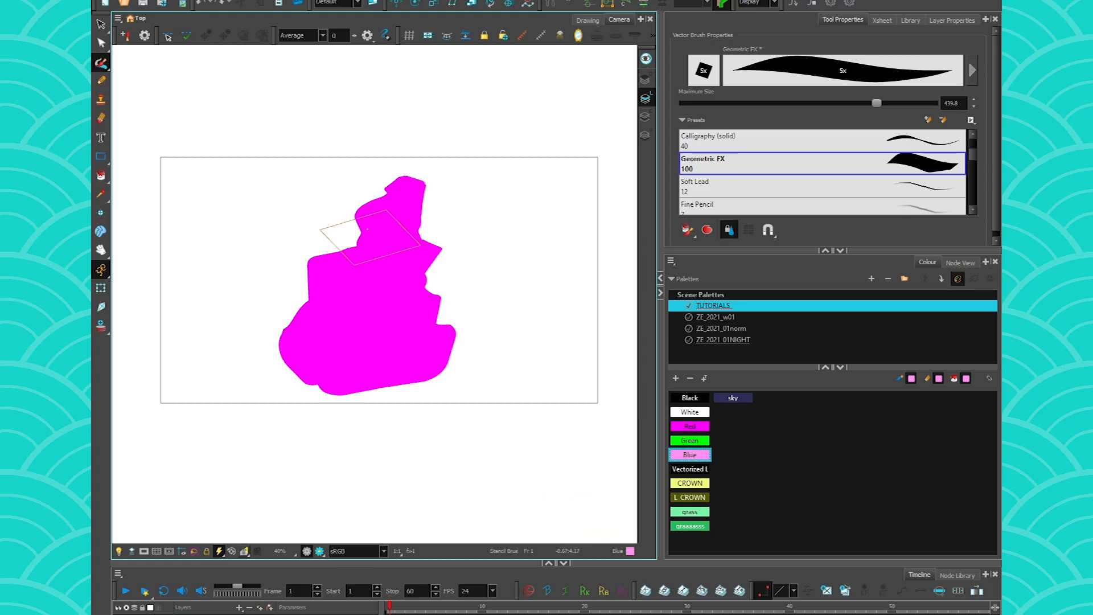
- Repaint the flame's left edge and lower left corner in light pink with the Stencil Brush
mouse_move(386, 166)
left_mouse_down()
mouse_move(345, 251)
mouse_move(297, 279)
mouse_move(282, 332)
left_mouse_up()
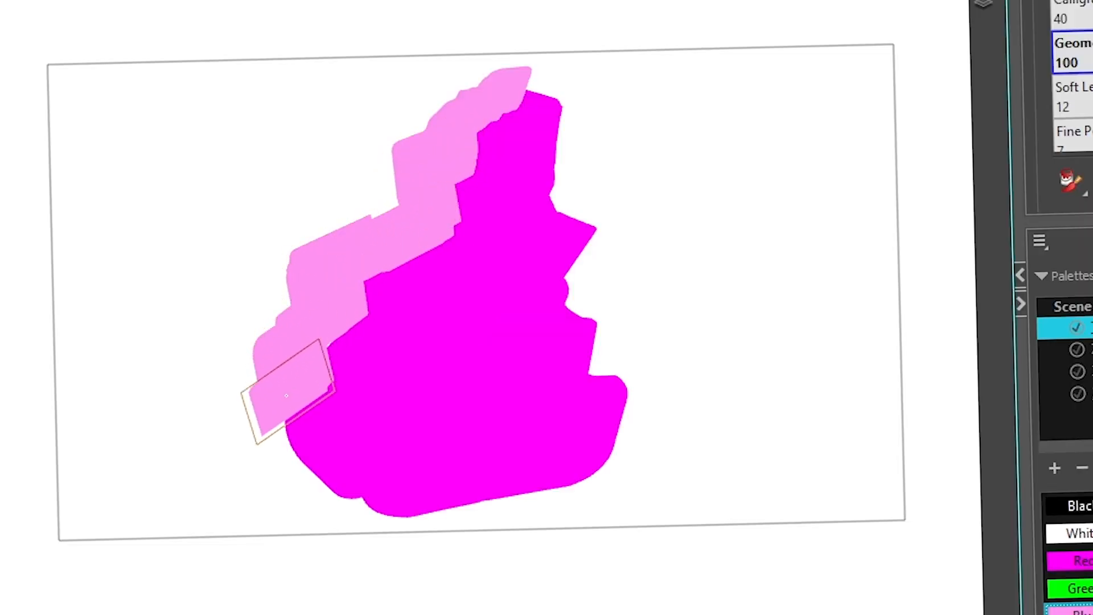
mouse_move(287, 396)
left_mouse_down()
mouse_move(282, 422)
mouse_move(319, 489)
left_mouse_up()
key("ctrl+z")
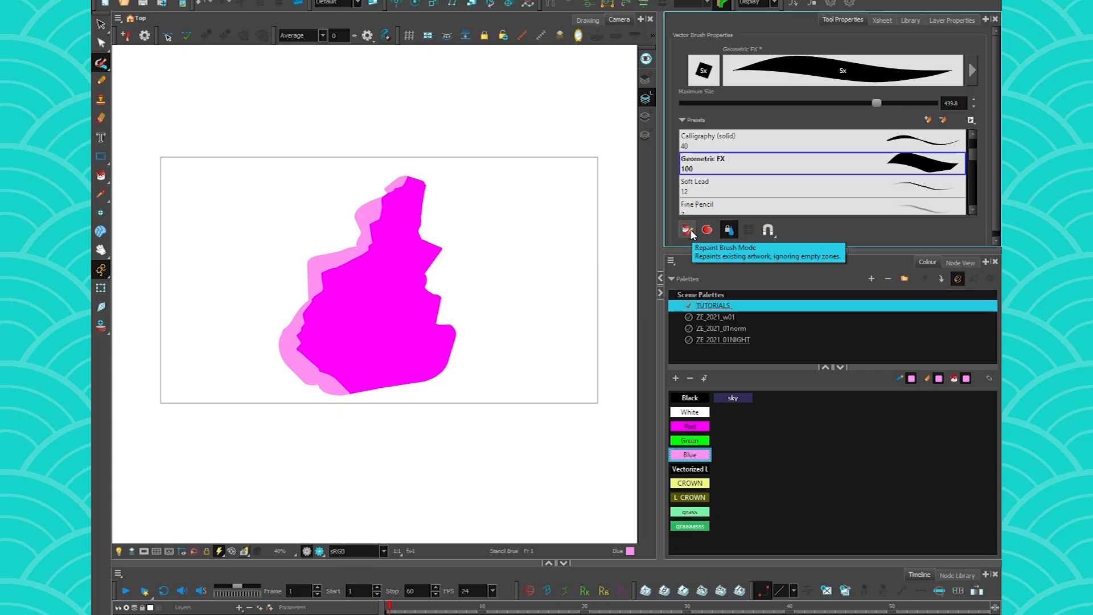
- Select all the light pink artwork along the flame's left edge at once and delete it
left_click(101, 26)
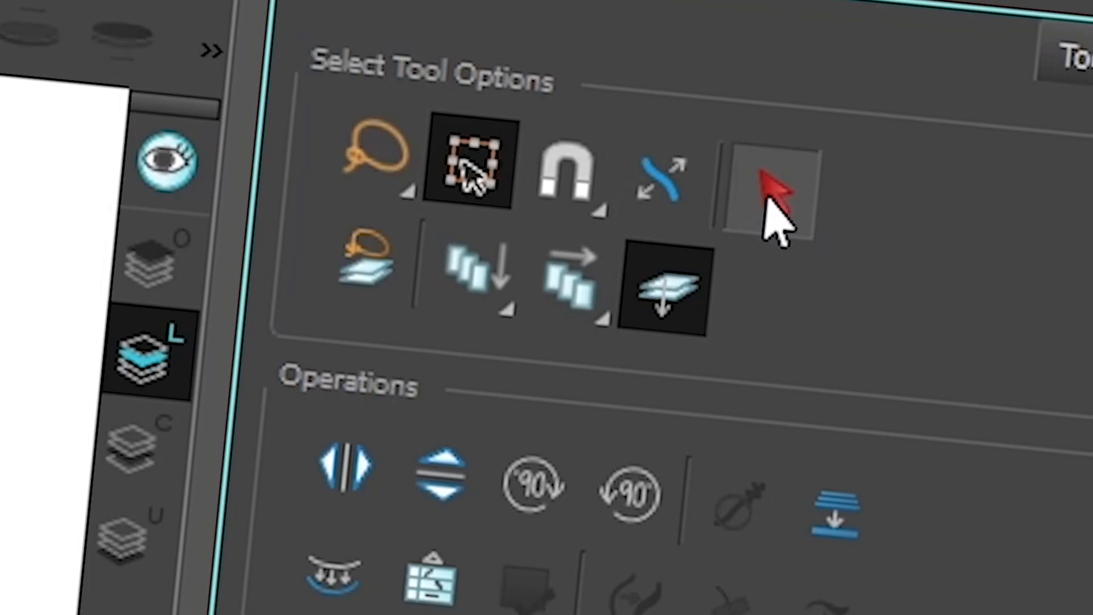
left_click(779, 225)
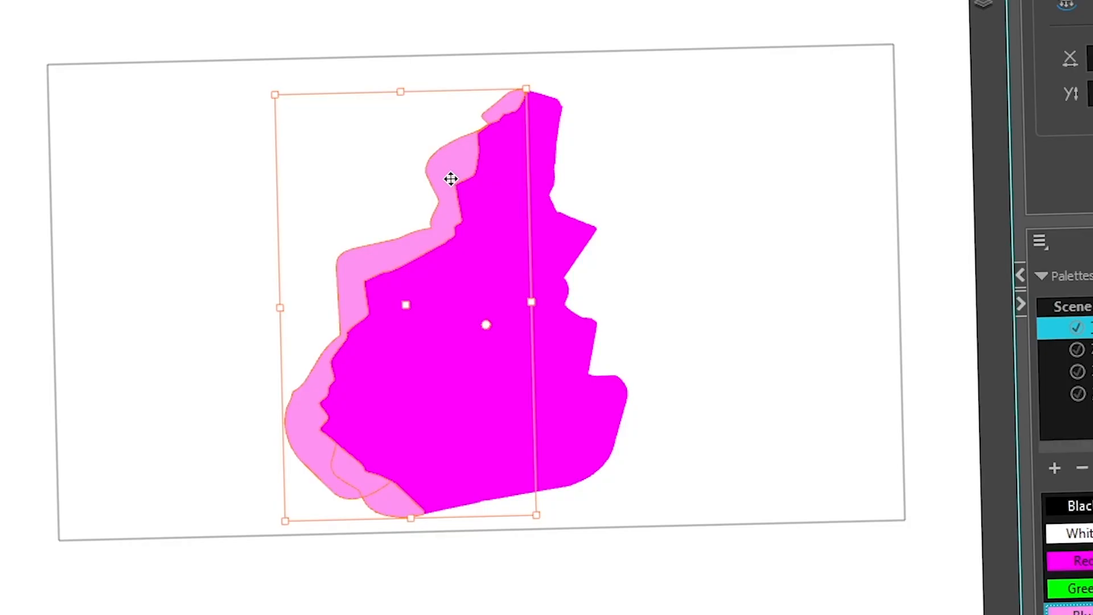
left_click(450, 230)
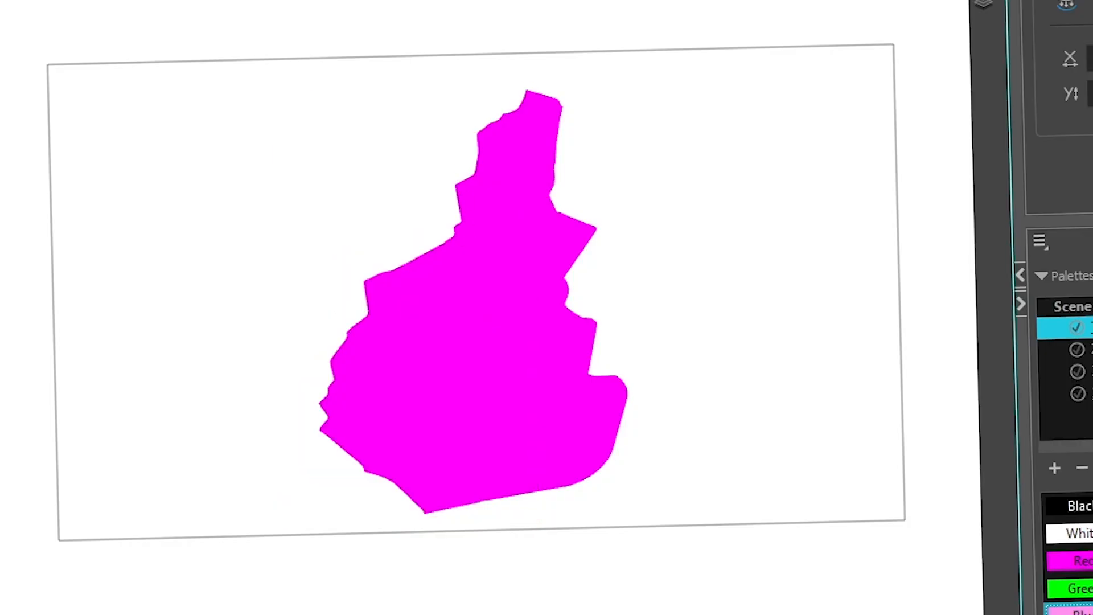
- Repaint the flame's right and lower edges in light pink, and delete that repainted artwork
key("alt+b")
mouse_move(568, 73)
left_mouse_down()
mouse_move(556, 154)
mouse_move(584, 161)
mouse_move(632, 476)
mouse_move(550, 463)
mouse_move(515, 512)
left_mouse_up()
key("alt+s")
left_click(540, 143)
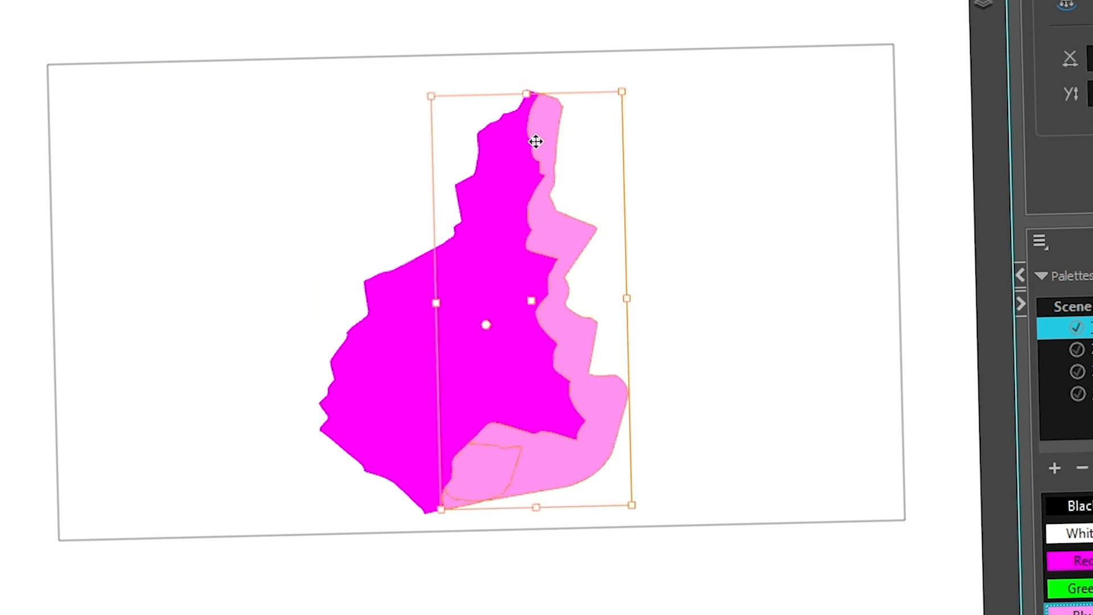
key("Delete")
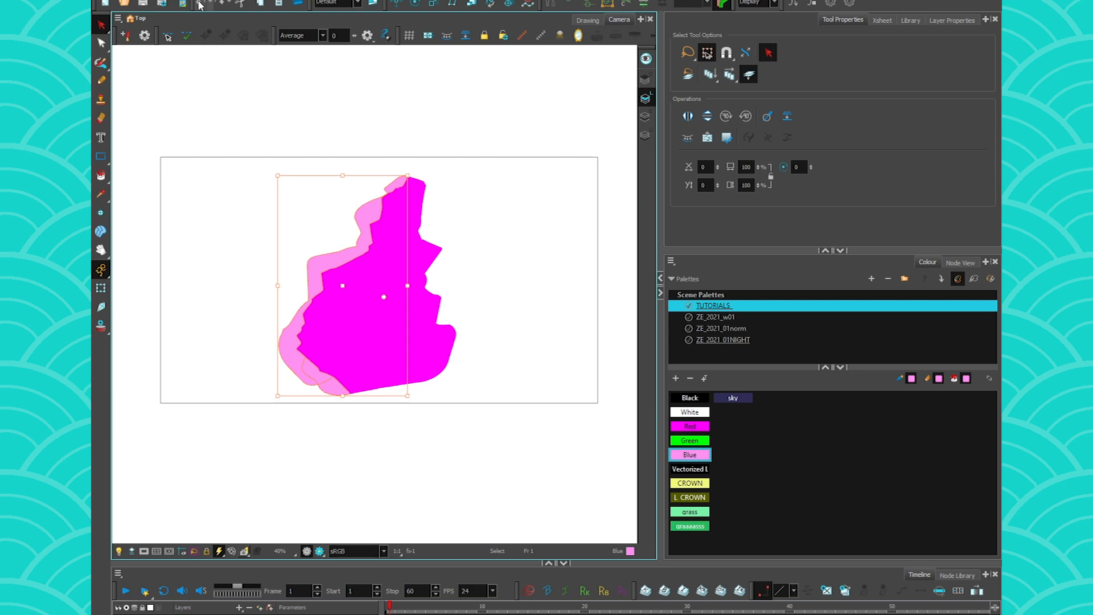
- Switch the Stencil Brush to Overlay Brush Mode and paint light pink down the flame's left side and along its base
left_click(687, 230)
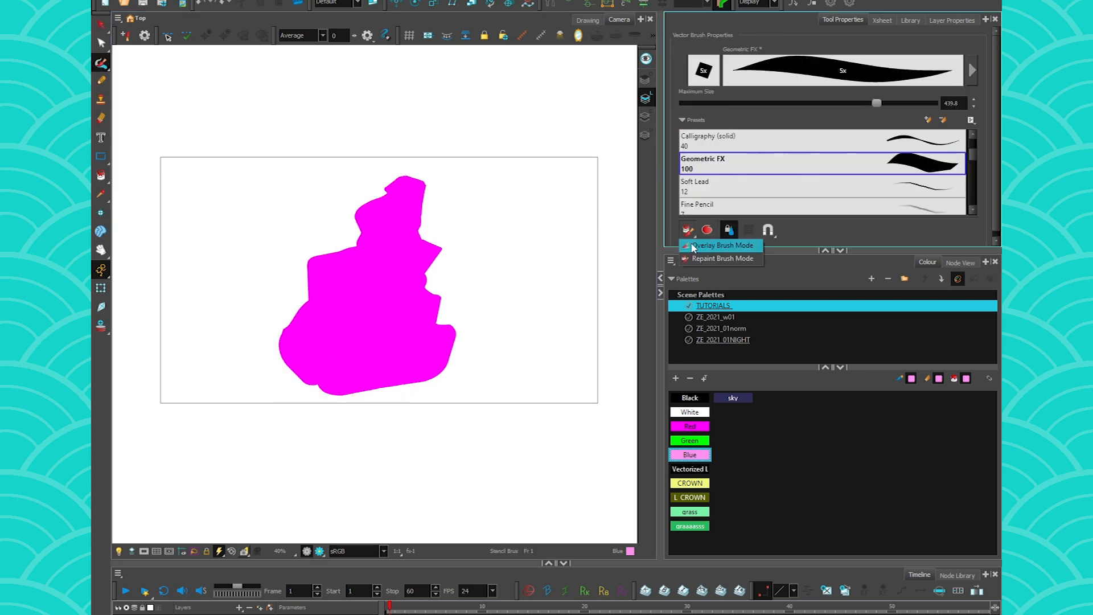
left_click(694, 245)
mouse_move(393, 175)
left_mouse_down()
mouse_move(377, 182)
mouse_move(314, 313)
left_mouse_up()
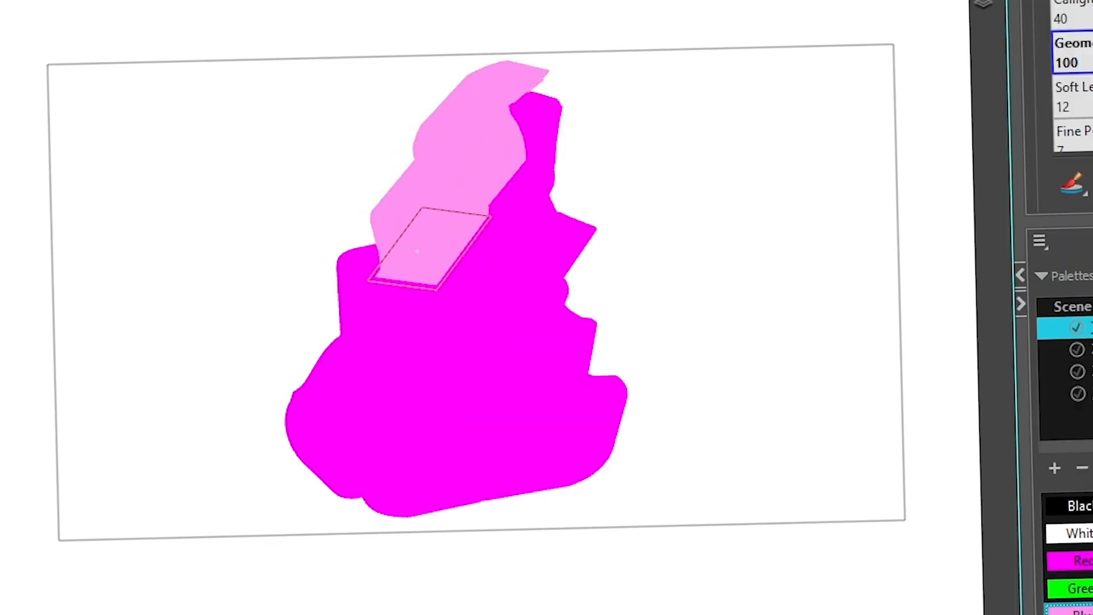
mouse_move(348, 362)
left_mouse_down()
mouse_move(335, 427)
mouse_move(348, 490)
left_mouse_up()
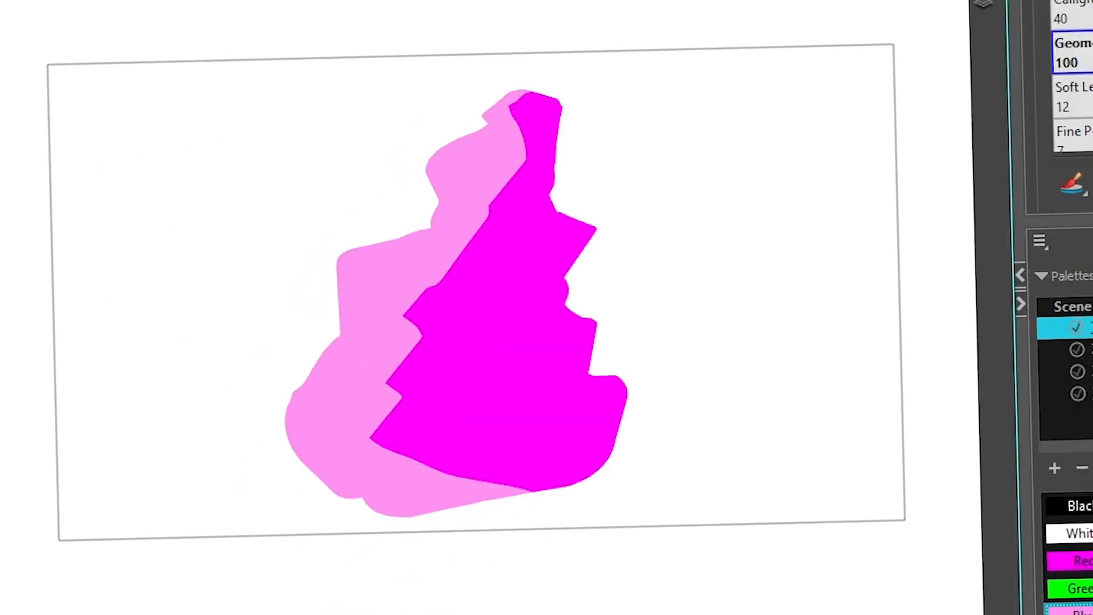
- Select the light pink overlay artwork on the flame and remove it
key("alt+s")
left_click(446, 195)
key("Escape")
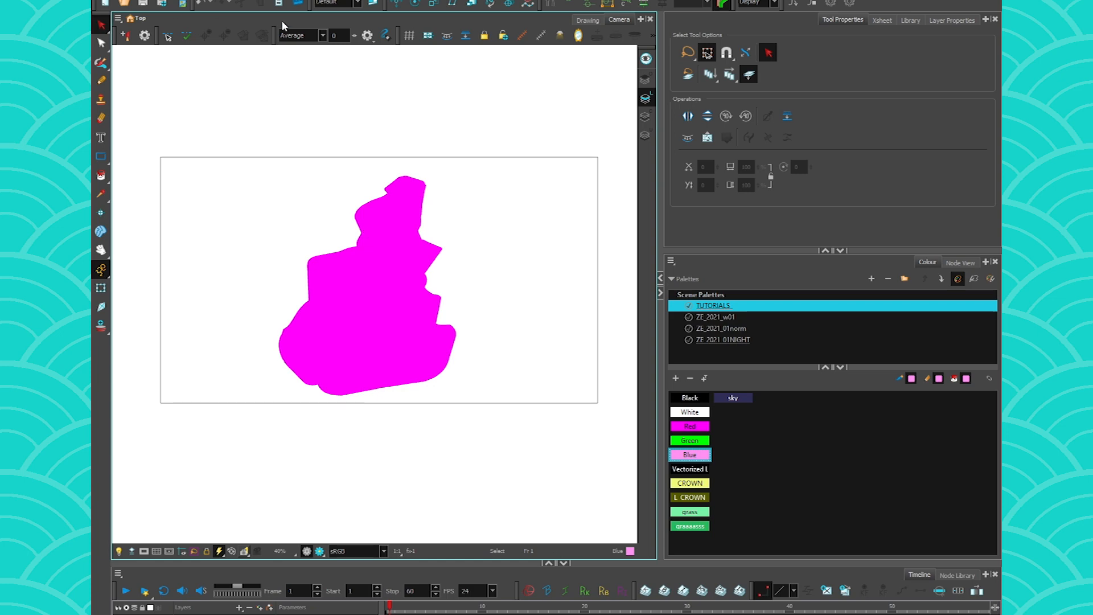
- Paint a light pink highlight down the flame's left side to its base with the Stencil Brush in overlay mode
left_click(101, 62)
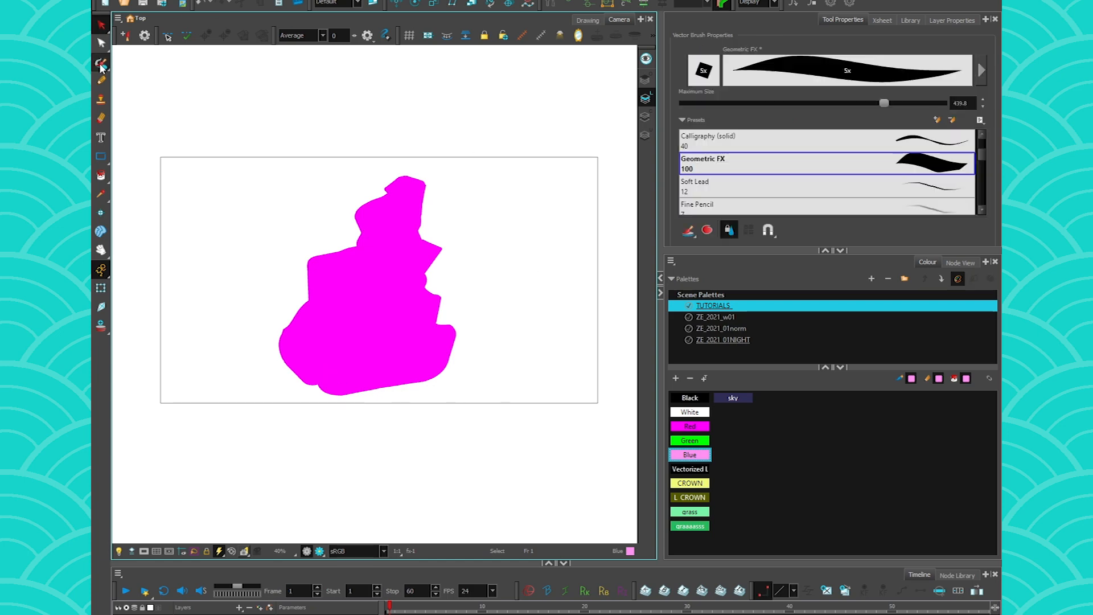
mouse_move(406, 171)
left_mouse_down()
mouse_move(360, 228)
mouse_move(312, 314)
mouse_move(338, 415)
left_mouse_up()
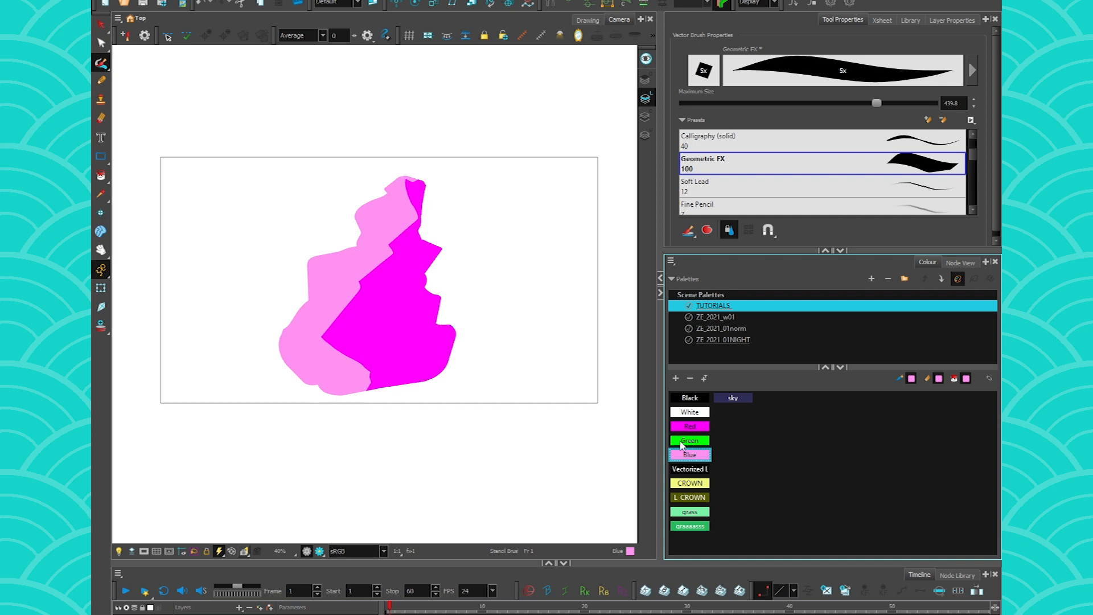
- Switch the Stencil Brush to Repaint Brush Mode and paint the flame's right side with the Green swatch
left_click(681, 444)
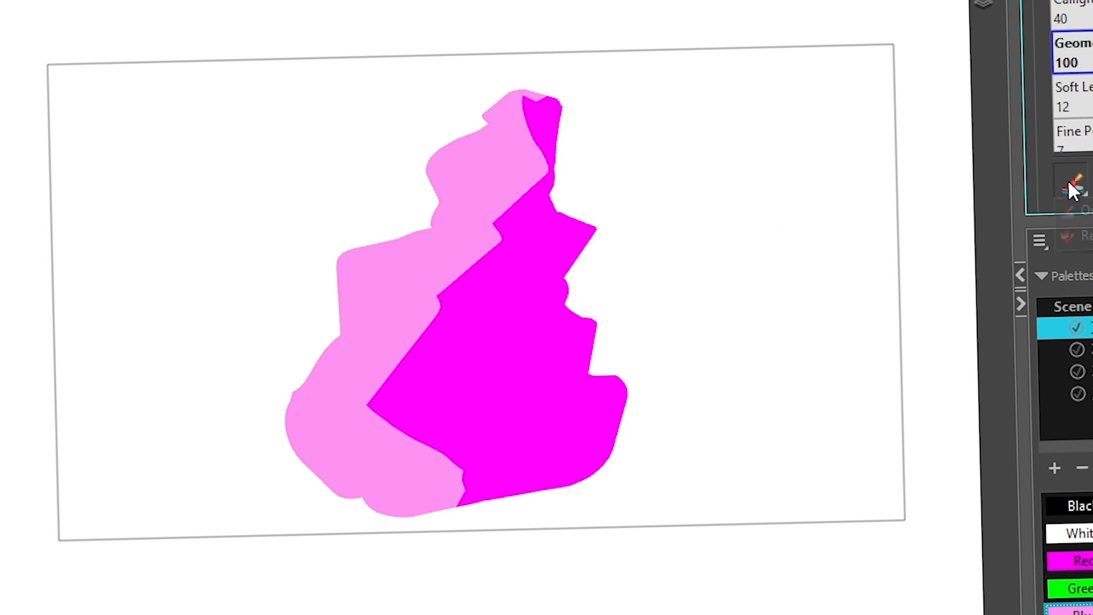
left_click(1072, 185)
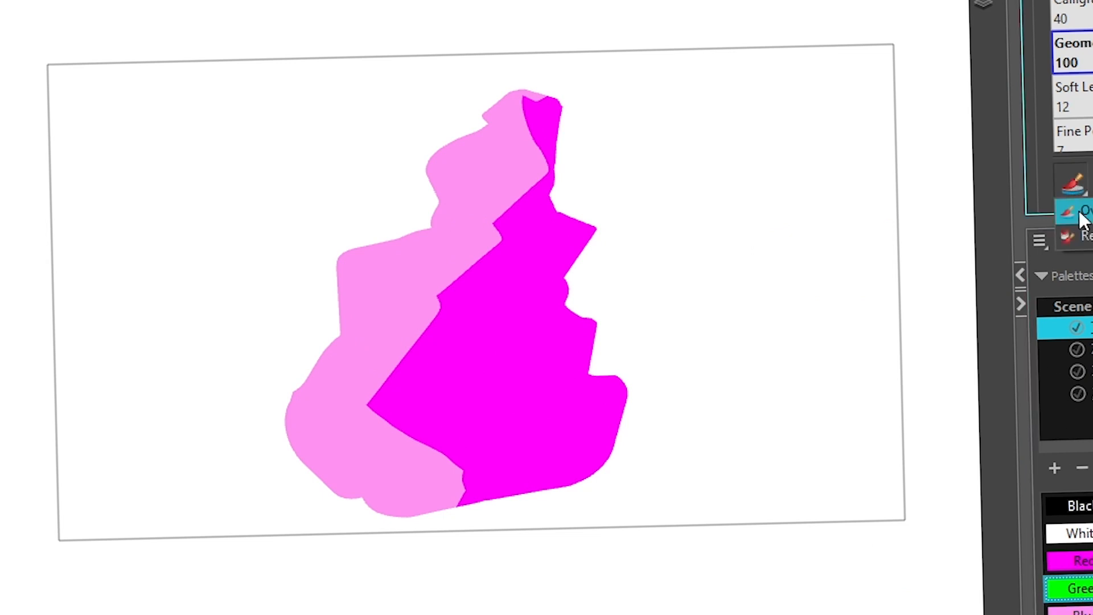
left_click(1086, 240)
mouse_move(610, 129)
left_mouse_down()
mouse_move(615, 229)
mouse_move(586, 420)
mouse_move(444, 504)
left_mouse_up()
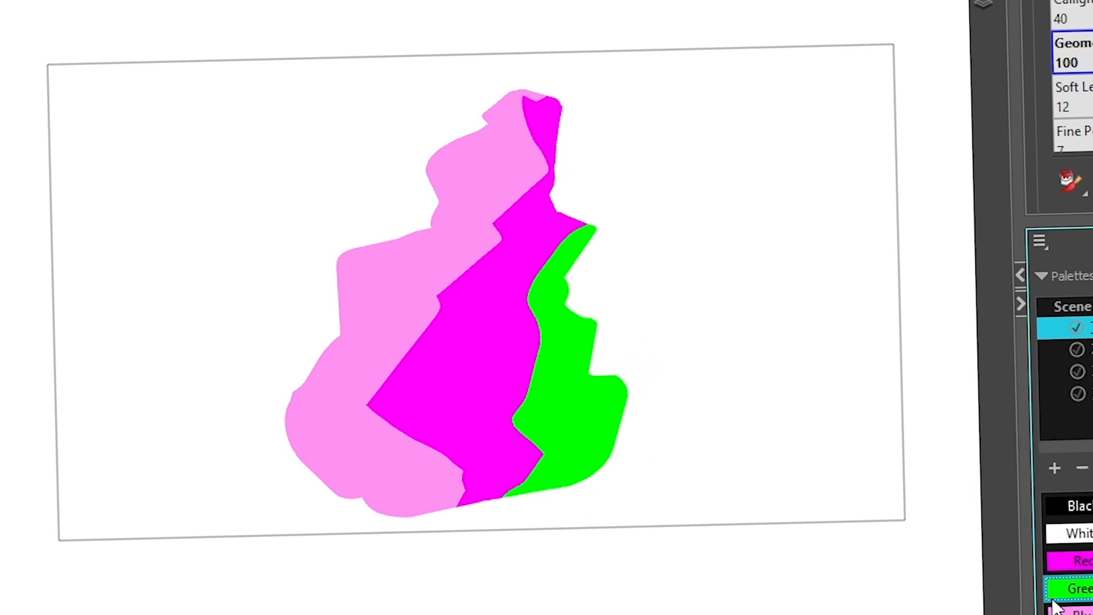
- Recolour the Green swatch to a light cyan with RGB values 157, 255, 254
double_click(1071, 589)
mouse_move(660, 204)
left_mouse_down()
mouse_move(659, 214)
mouse_move(672, 197)
left_mouse_up()
left_click(706, 172)
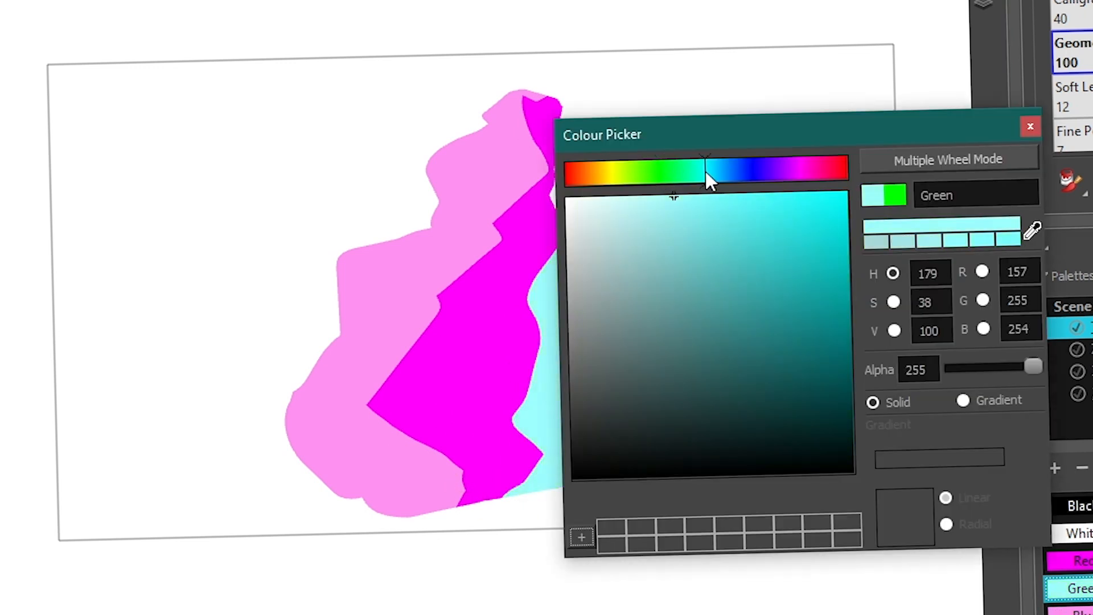
left_click(1031, 125)
- Add a Colour-Selector node between the fx drawing and the Composite
left_click_drag(703, 439, 839, 238)
left_click_drag(845, 354, 802, 321)
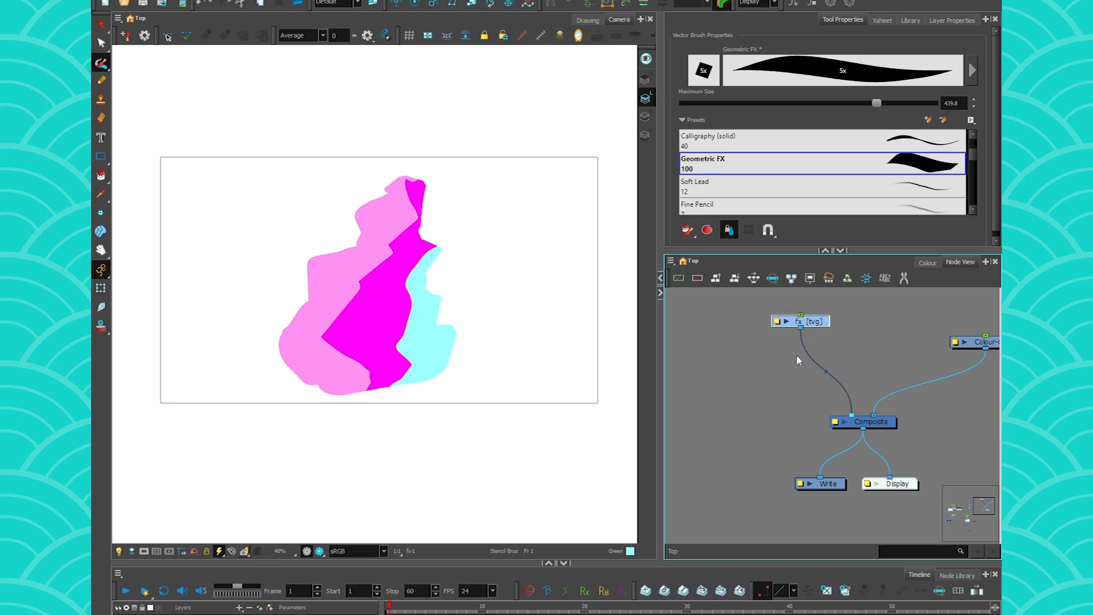
left_click(792, 356)
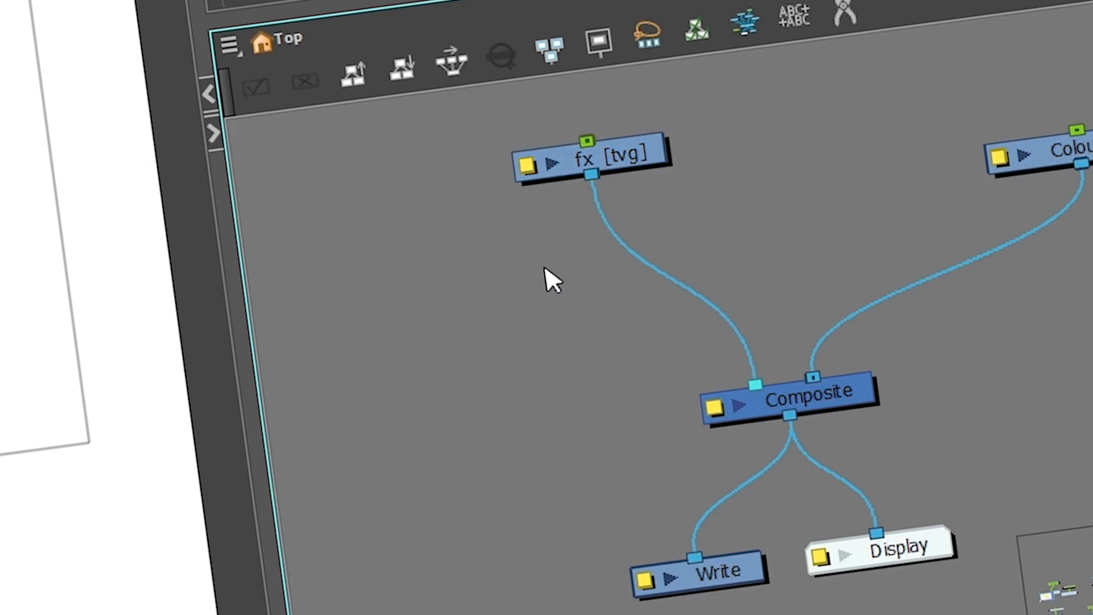
key("Tab")
type("colpo")
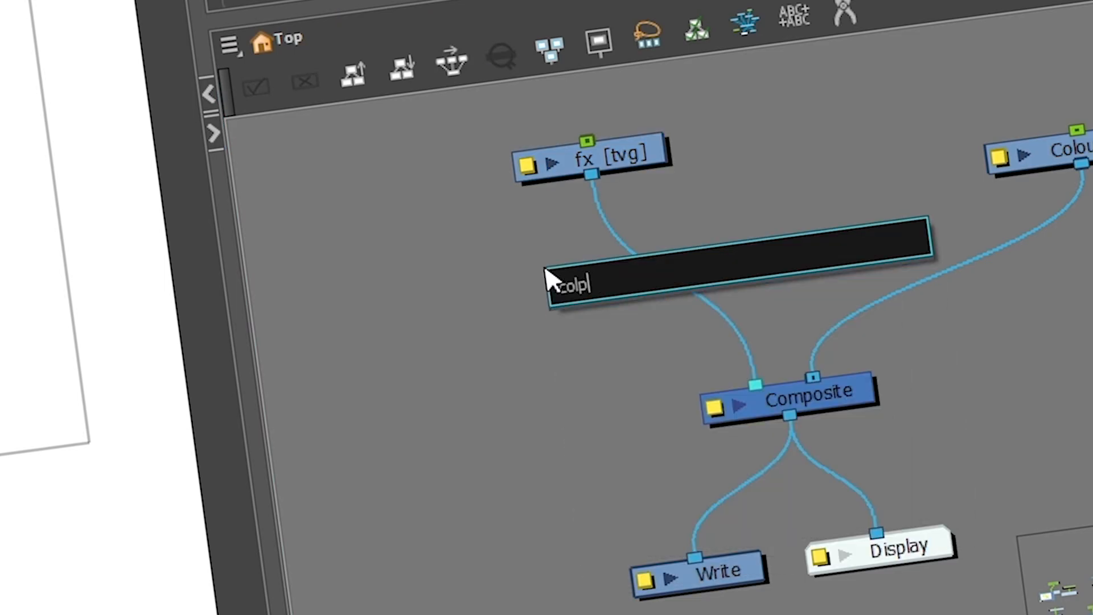
key("Return")
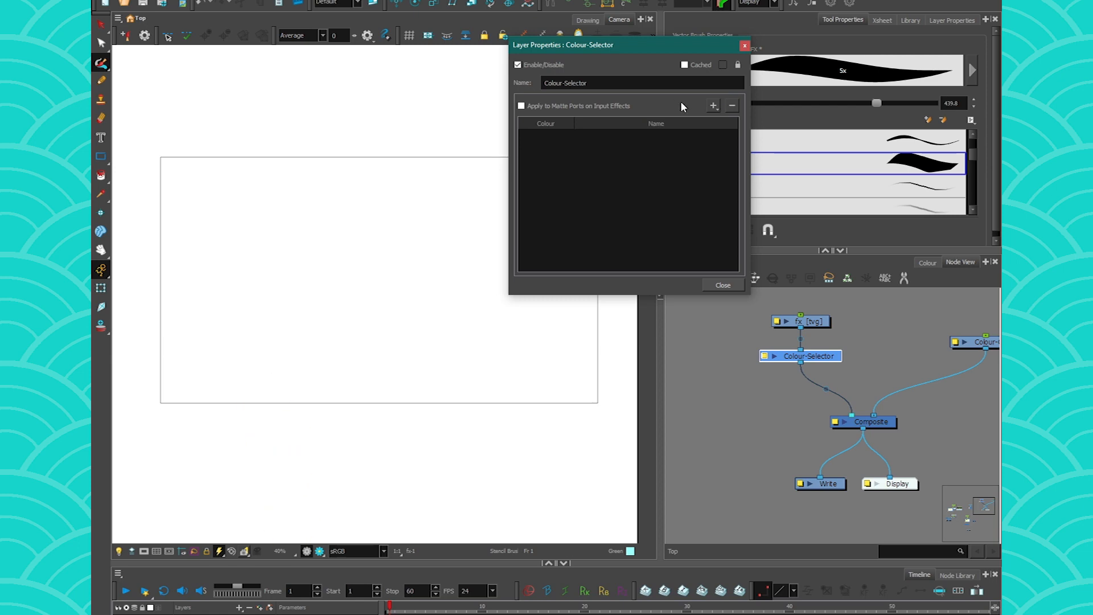
- Add the fx drawing's Red and Green colours to the Colour-Selector's colour list
left_click(713, 105)
mouse_move(729, 170)
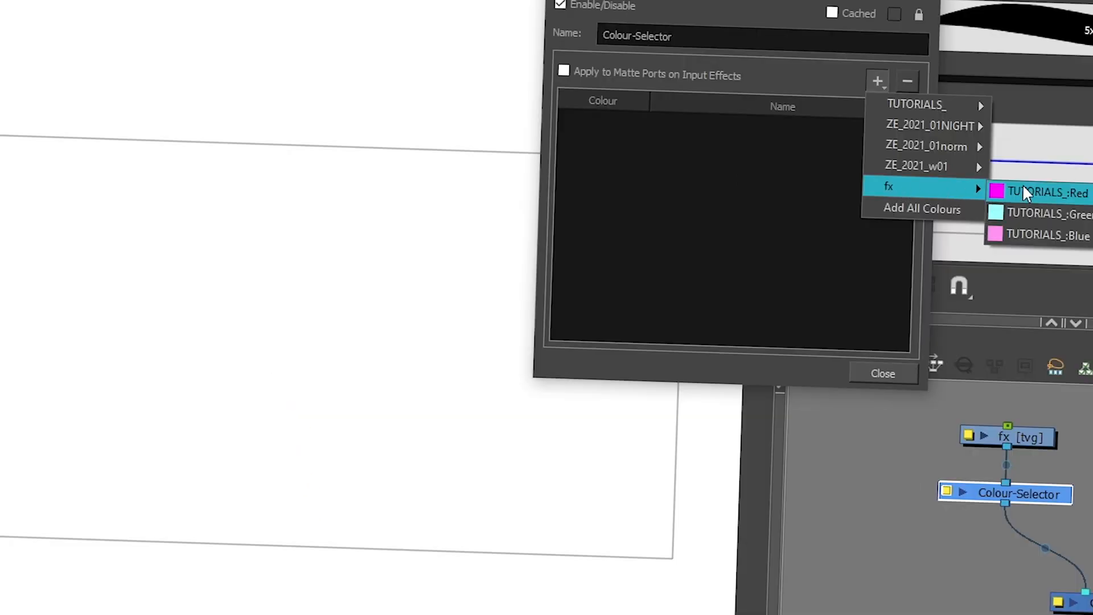
left_click(1013, 192)
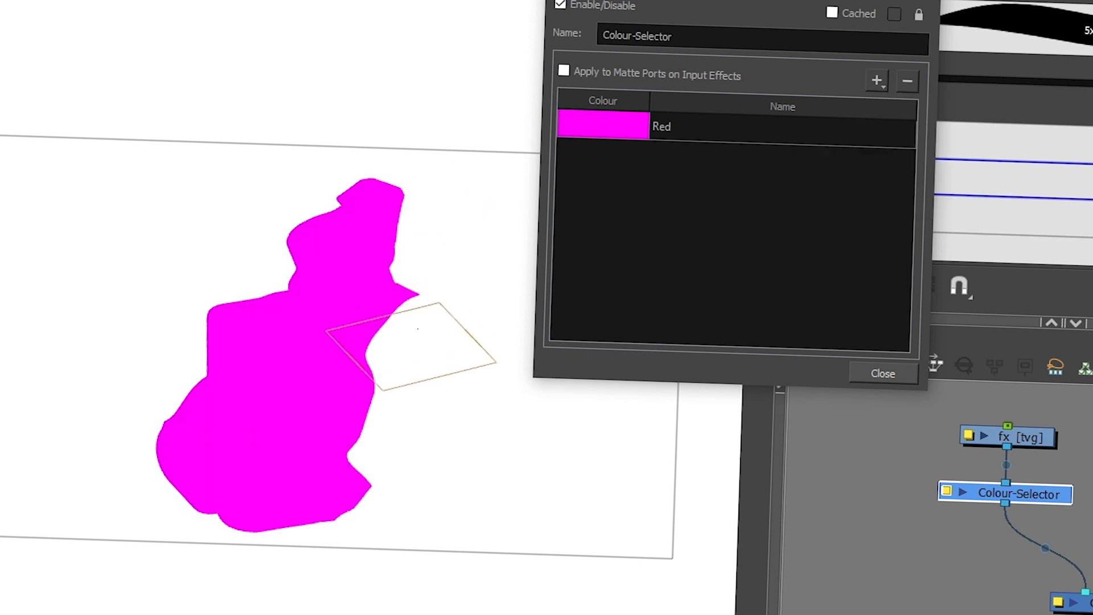
left_click(875, 84)
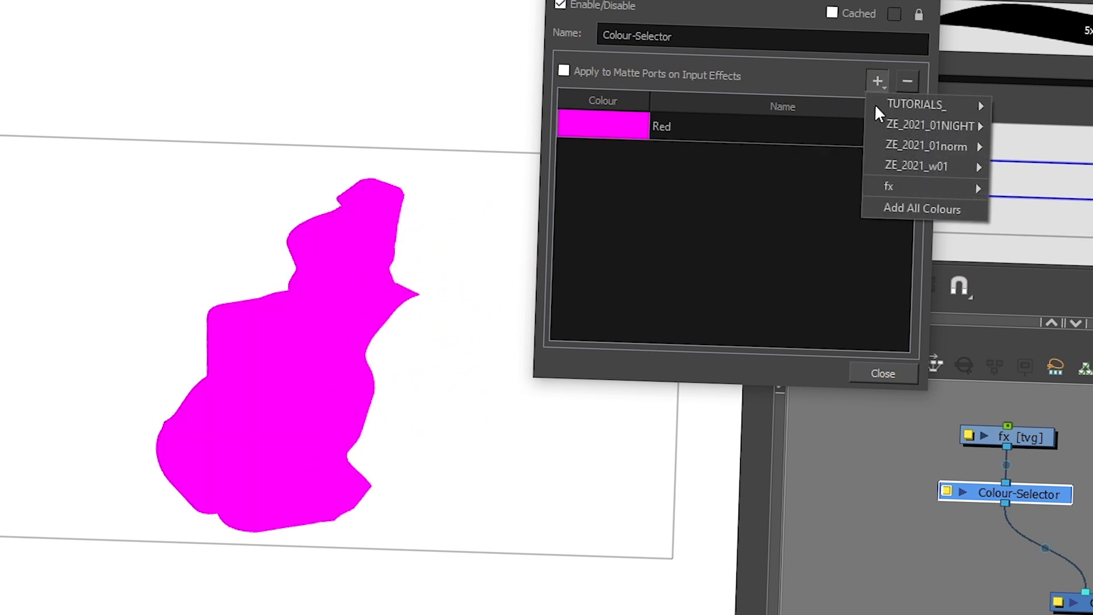
mouse_move(926, 184)
left_click(1020, 160)
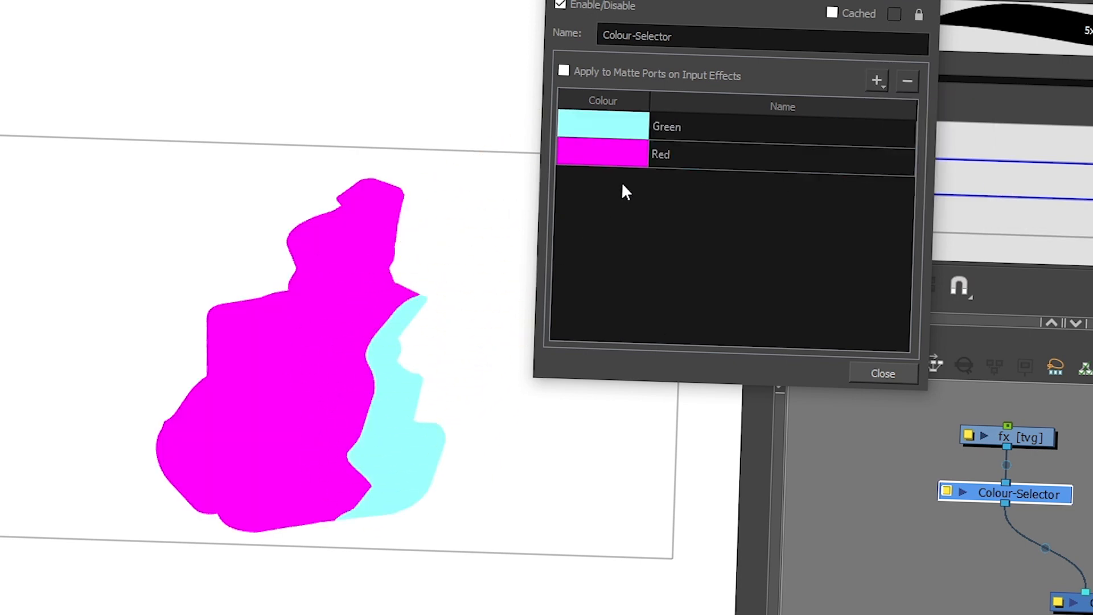
- Remove Green from the Colour-Selector's colour list and add it back from the fx drawing's colours
left_click(907, 81)
left_click(877, 81)
mouse_move(885, 170)
mouse_move(924, 182)
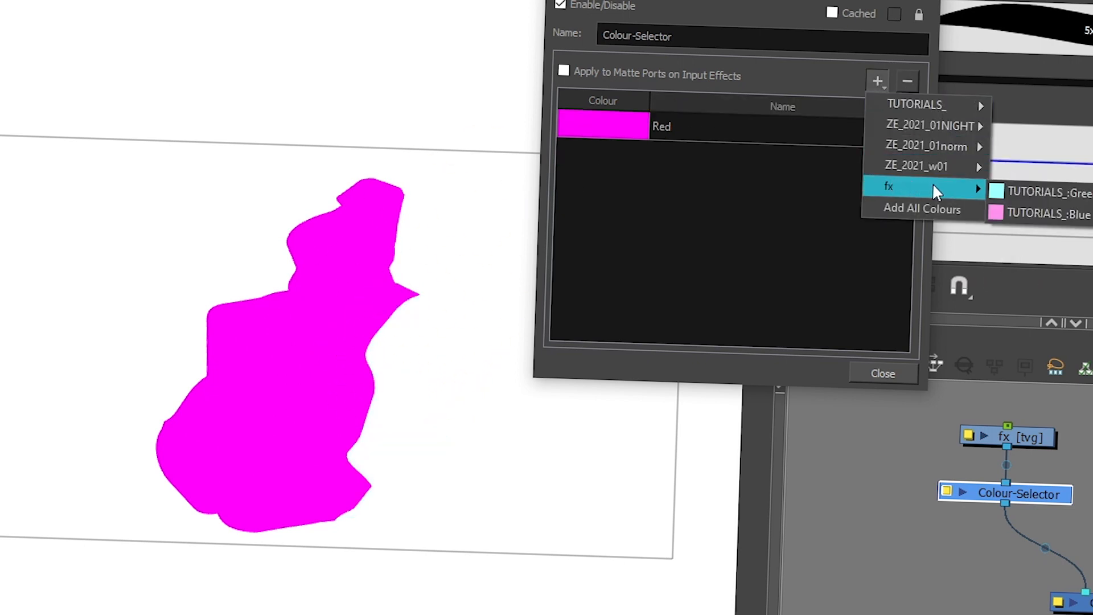
left_click(1024, 186)
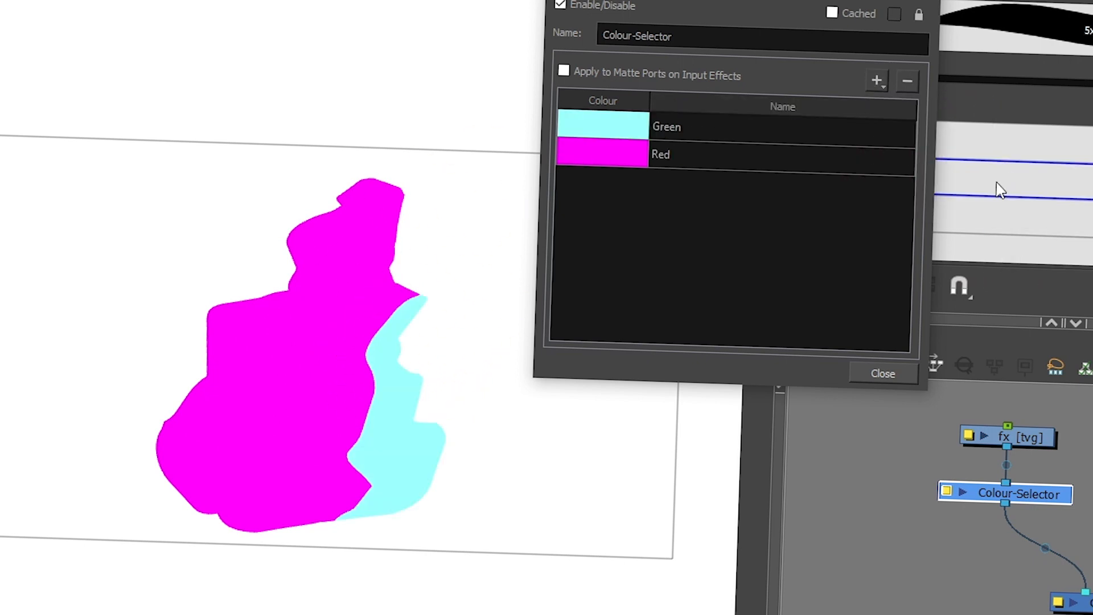
- Replace Green with the fx drawing's Blue in the Colour-Selector's colour list
left_click(867, 124)
left_click(907, 81)
left_click(877, 81)
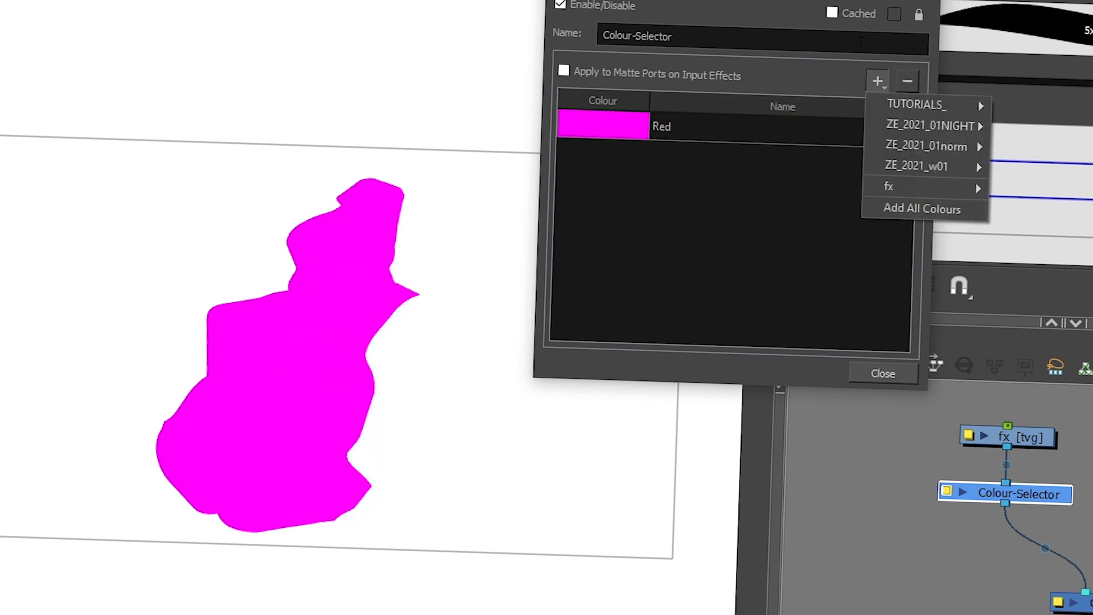
mouse_move(916, 188)
left_click(1001, 209)
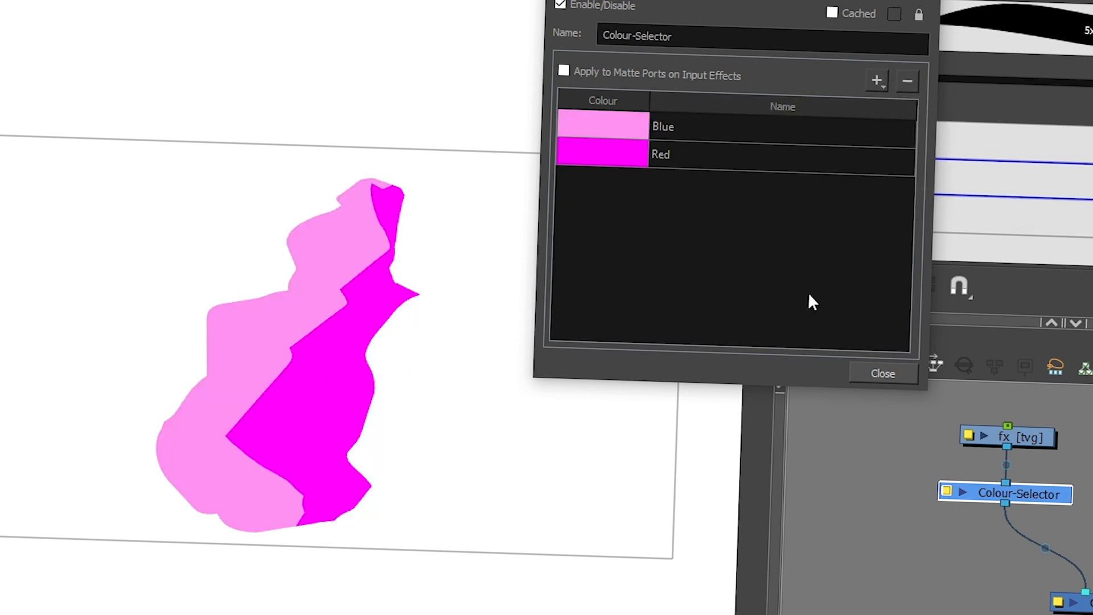
- Remove Blue from the Colour-Selector's colour list and add it back from the fx drawing's colours
left_click(731, 126)
left_click(907, 81)
left_click(876, 82)
mouse_move(911, 187)
left_click(1001, 209)
- Add the fx drawing's Green to the Colour-Selector alongside Blue and Red
left_click(806, 149)
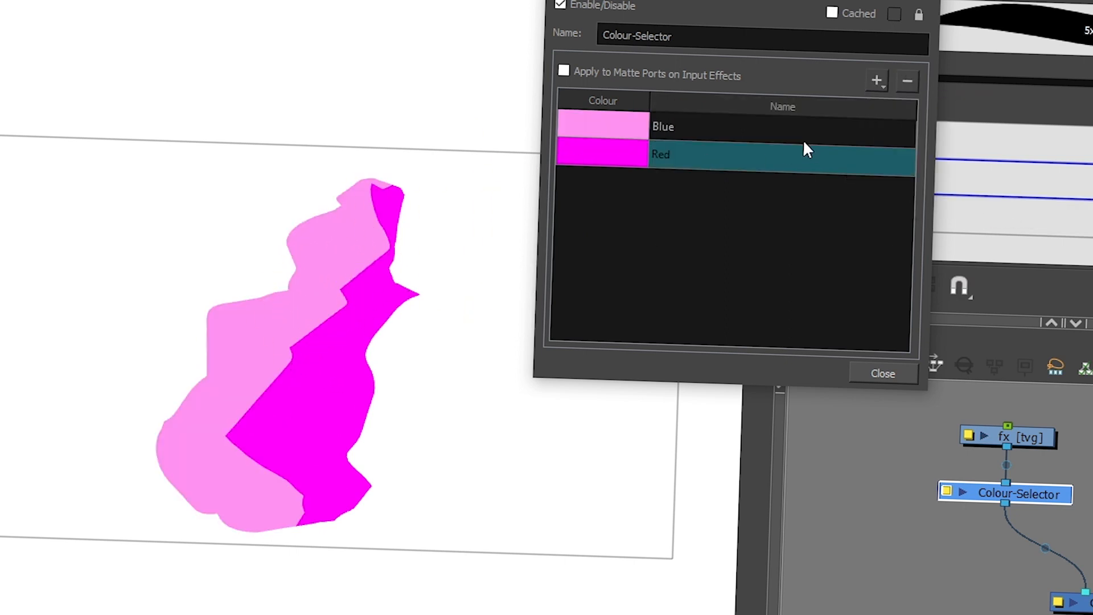
left_click(877, 81)
mouse_move(900, 185)
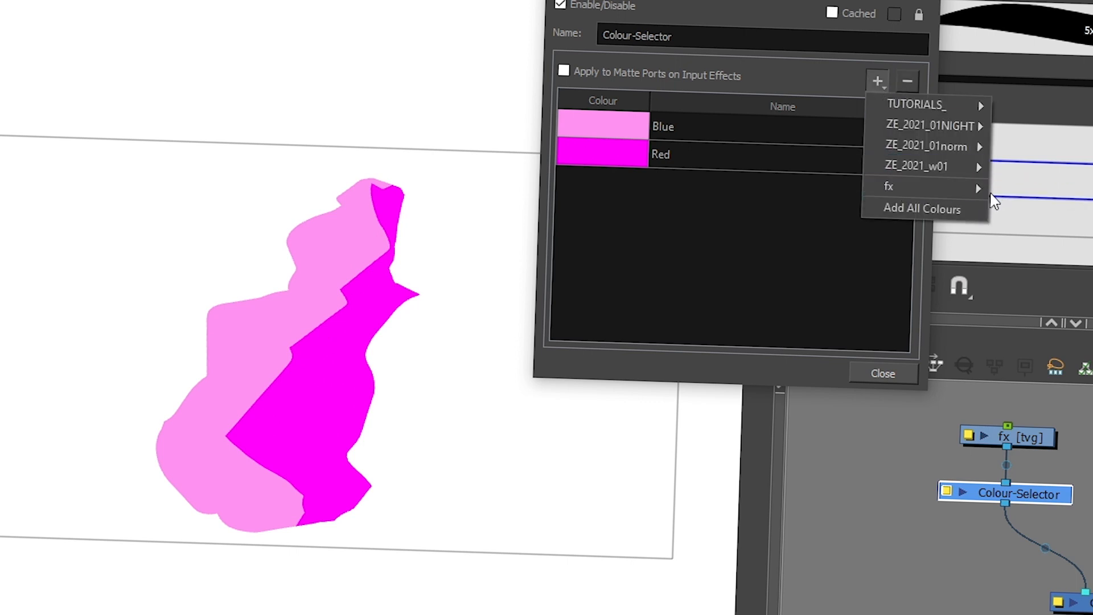
left_click(1019, 192)
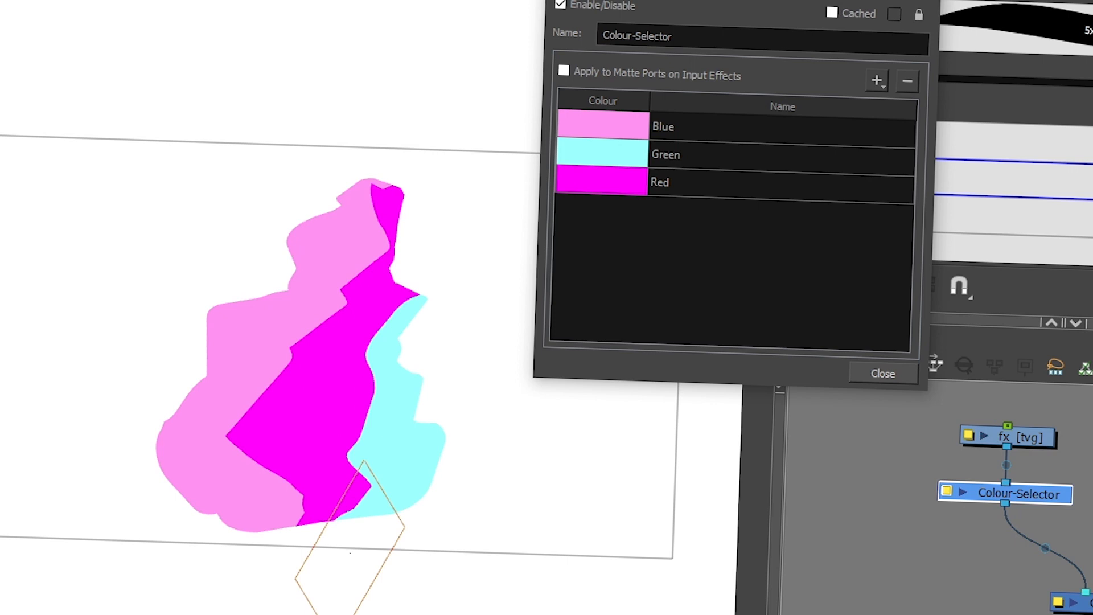
- Close the Colour-Selector's properties and delete its node from the network
left_click(885, 373)
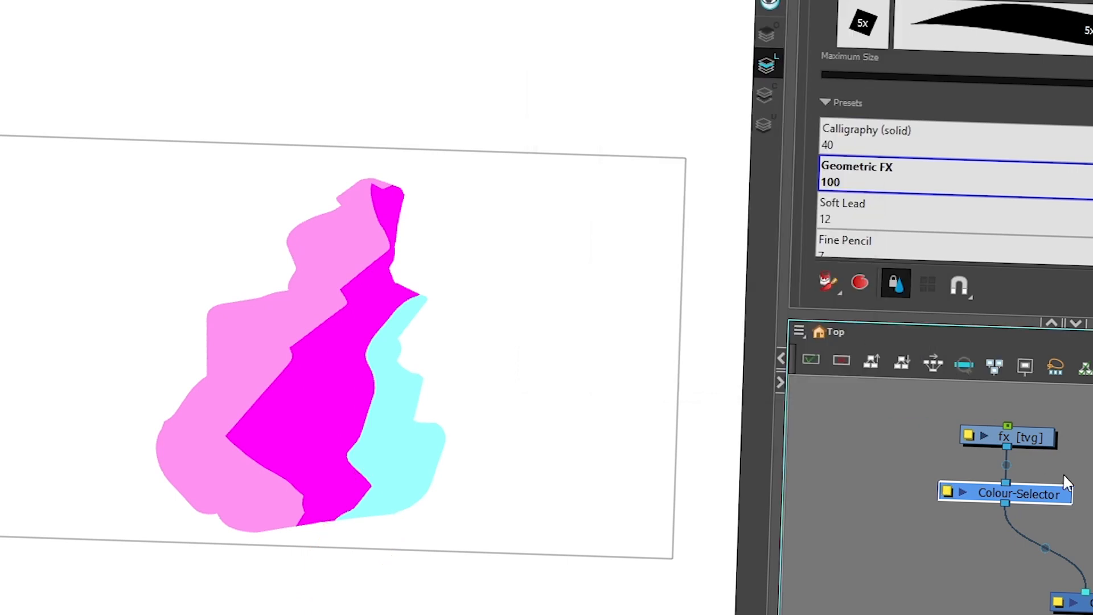
key("Delete")
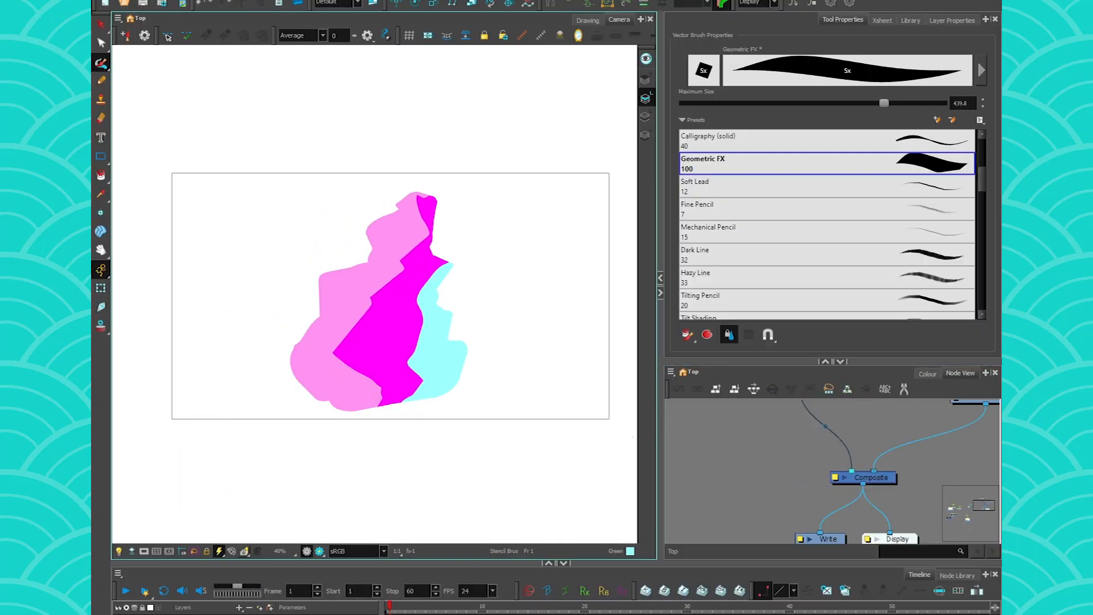
- Choose the Brush 1 preset for the Stencil Brush
left_click_drag(347, 451, 334, 459)
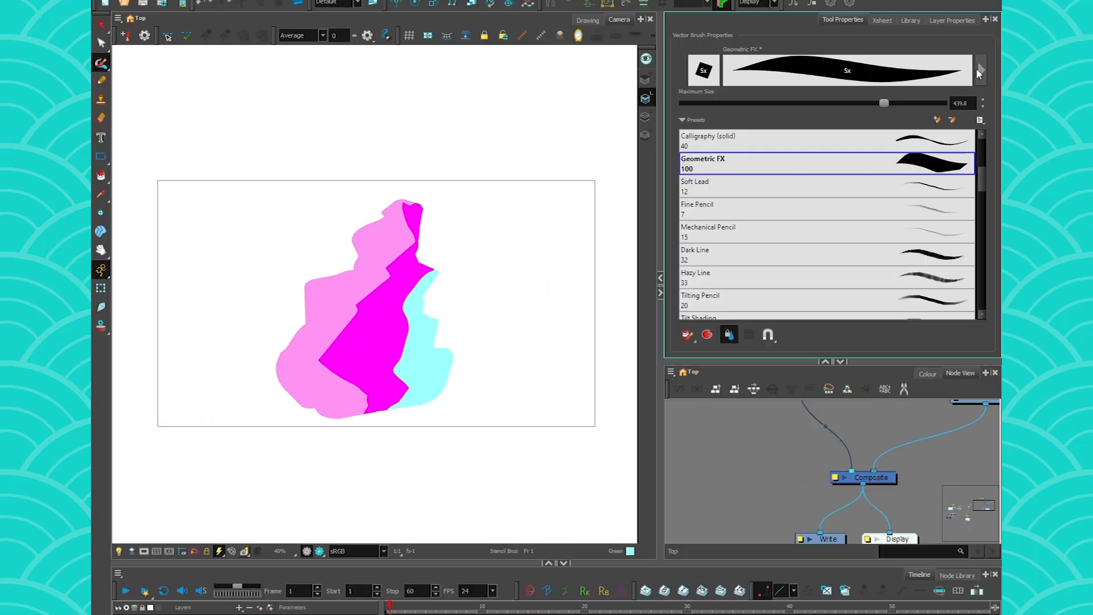
scroll(978, 166, "up", 1)
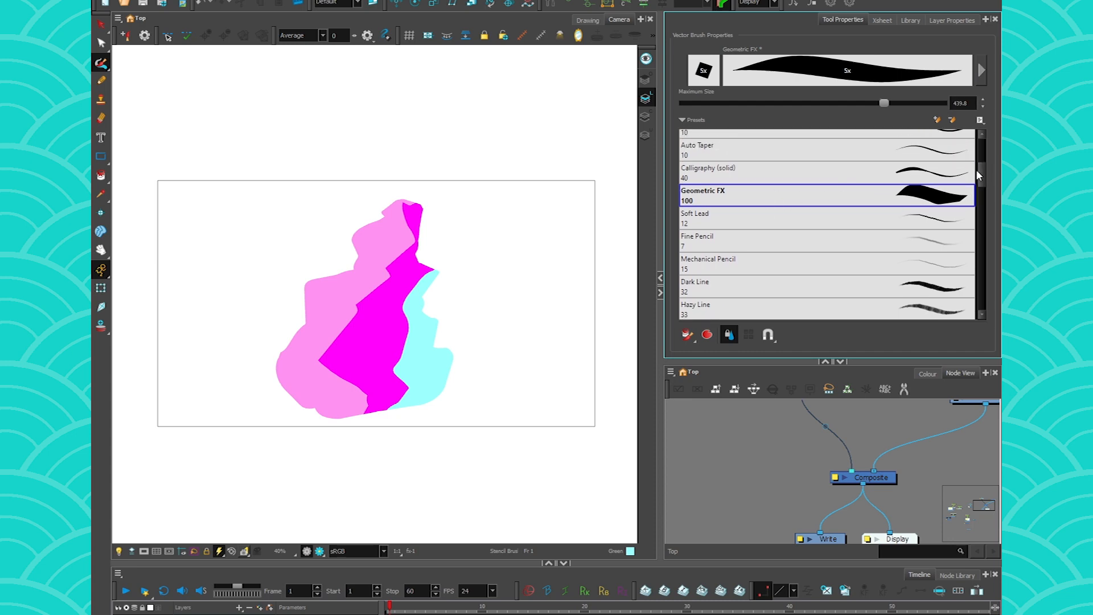
left_click_drag(980, 174, 981, 138)
left_click(735, 165)
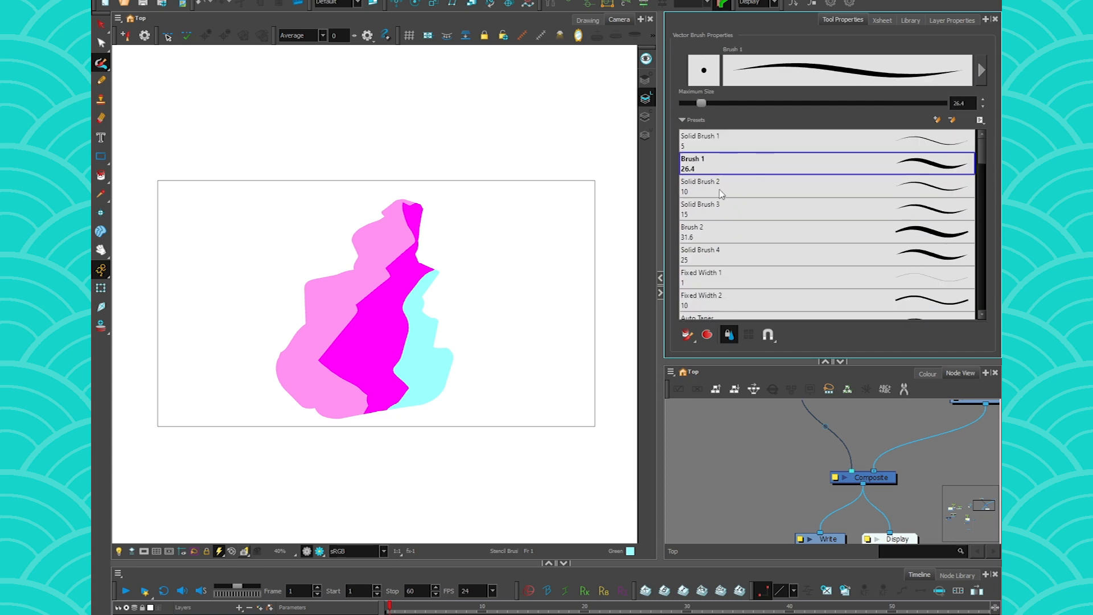
- Open the brush's detailed properties and give it a Diamond tip with a maximum size of 263.2
left_click(981, 74)
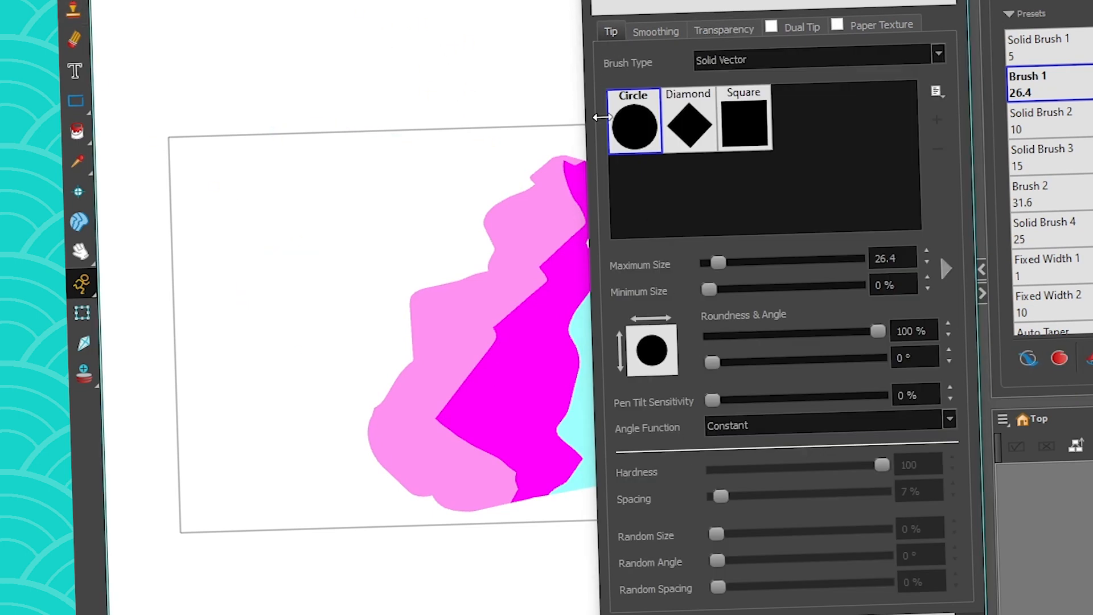
left_click(691, 119)
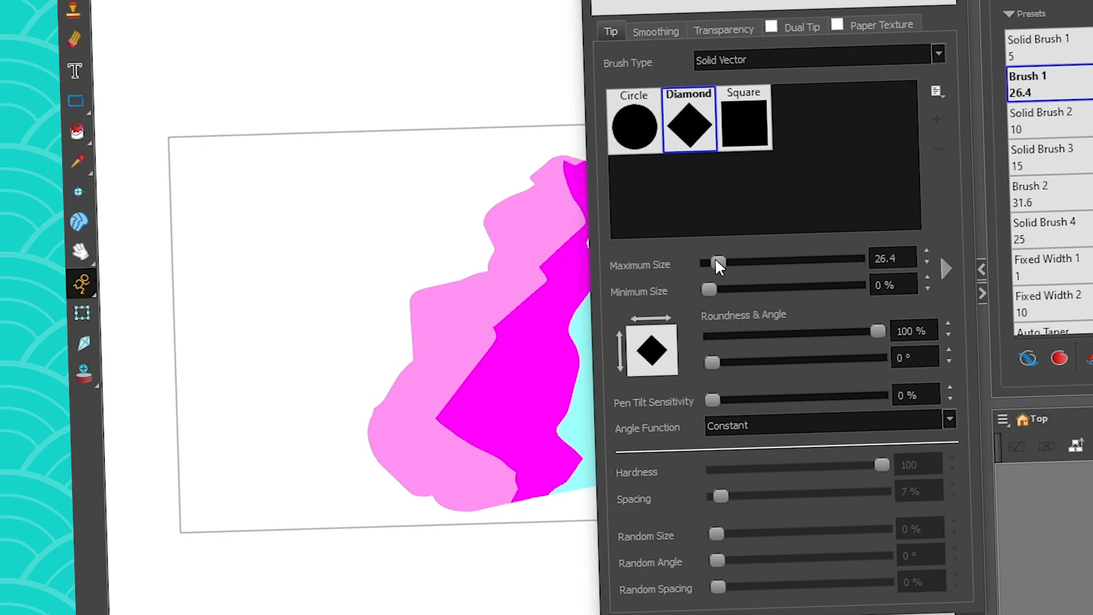
left_click_drag(718, 260, 795, 276)
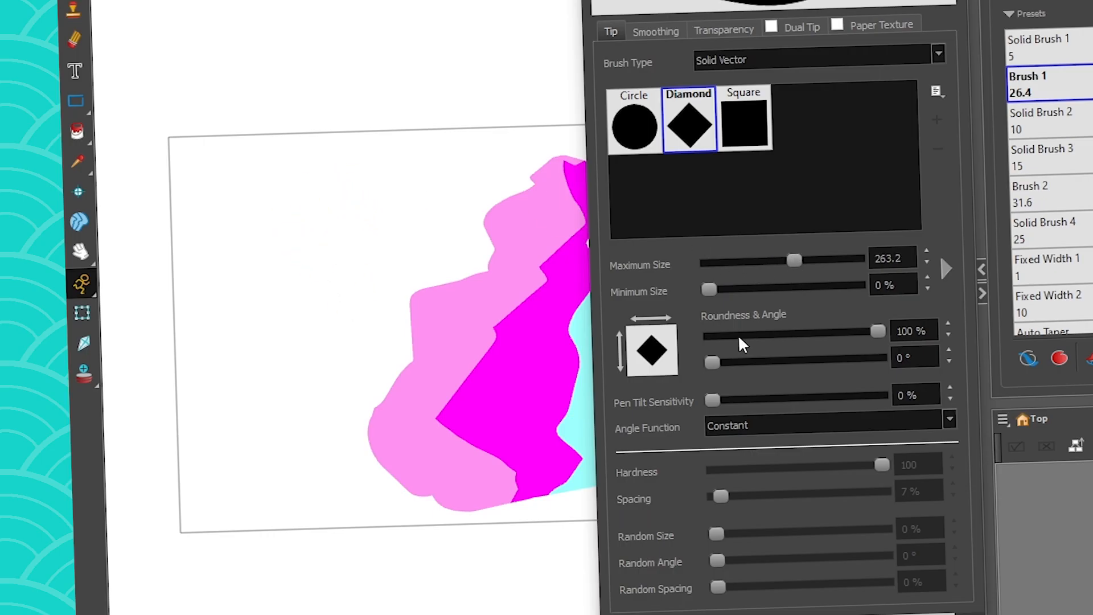
- Set the tip's roundness to 32.2 % and its angle to 62.6°, and paint a looping test stroke beside the flame
left_click(786, 333)
left_click(748, 362)
left_click(785, 334)
mouse_move(362, 189)
left_mouse_down()
mouse_move(286, 246)
mouse_move(256, 325)
mouse_move(239, 456)
mouse_move(403, 223)
mouse_move(380, 167)
left_mouse_up()
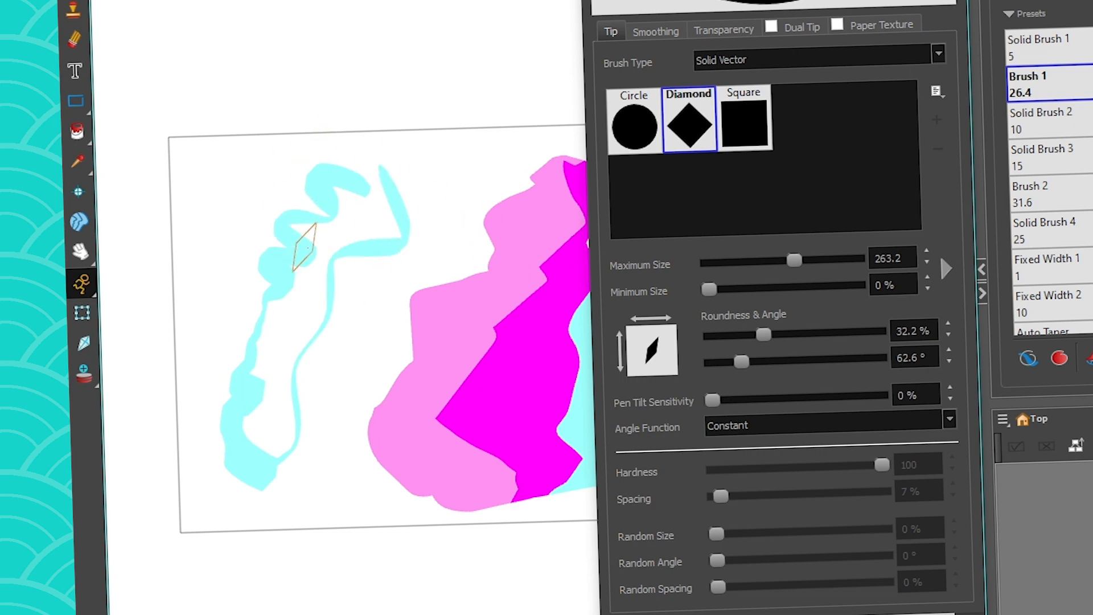
- Set the tip's Angle Function to Heading and paint curved test strokes beside the flame
left_click(714, 425)
left_click(717, 450)
mouse_move(438, 151)
left_mouse_down()
mouse_move(293, 88)
mouse_move(236, 134)
mouse_move(171, 347)
mouse_move(359, 524)
mouse_move(384, 290)
mouse_move(256, 342)
left_mouse_up()
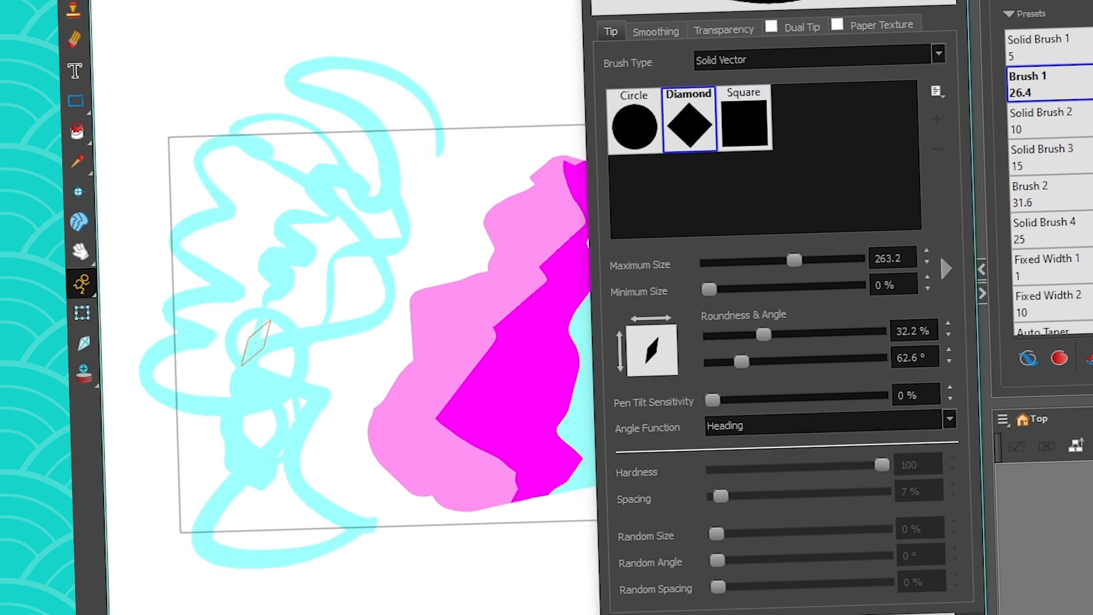
- Set the tip's Angle Function to Azimuth and paint test strokes above the camera frame
left_click(727, 424)
left_click(717, 466)
mouse_move(487, 38)
left_mouse_down()
mouse_move(466, 5)
mouse_move(436, 39)
left_mouse_up()
left_click_drag(275, 6, 188, 38)
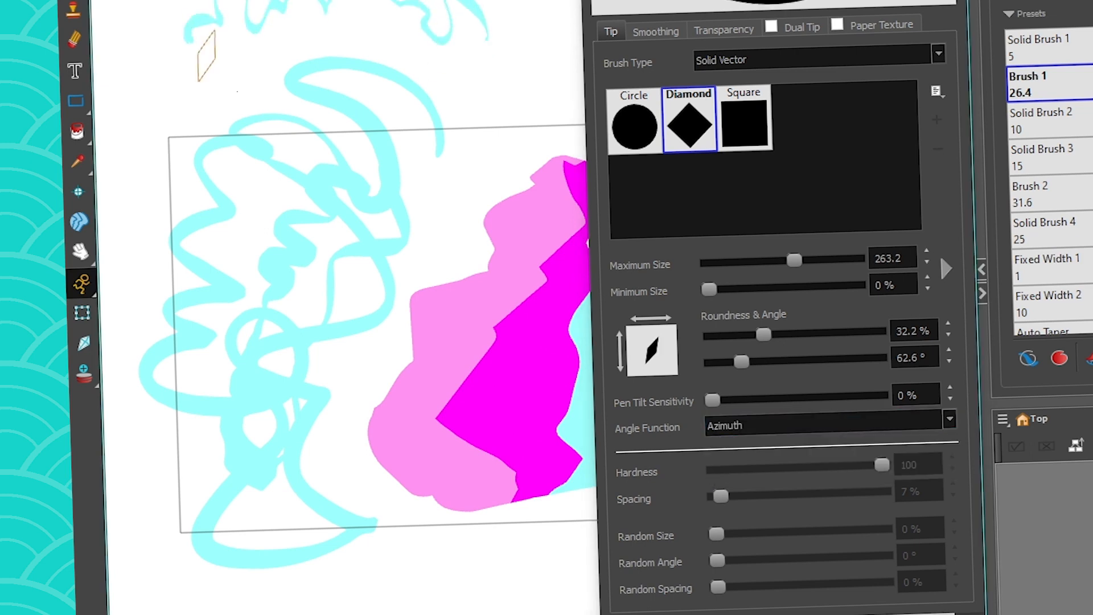
- Undo all the test strokes around the flame and set the brush's maximum size to 376
key("ctrl+z")
key("ctrl+z")
key("ctrl+z")
key("ctrl+z")
key("ctrl+z")
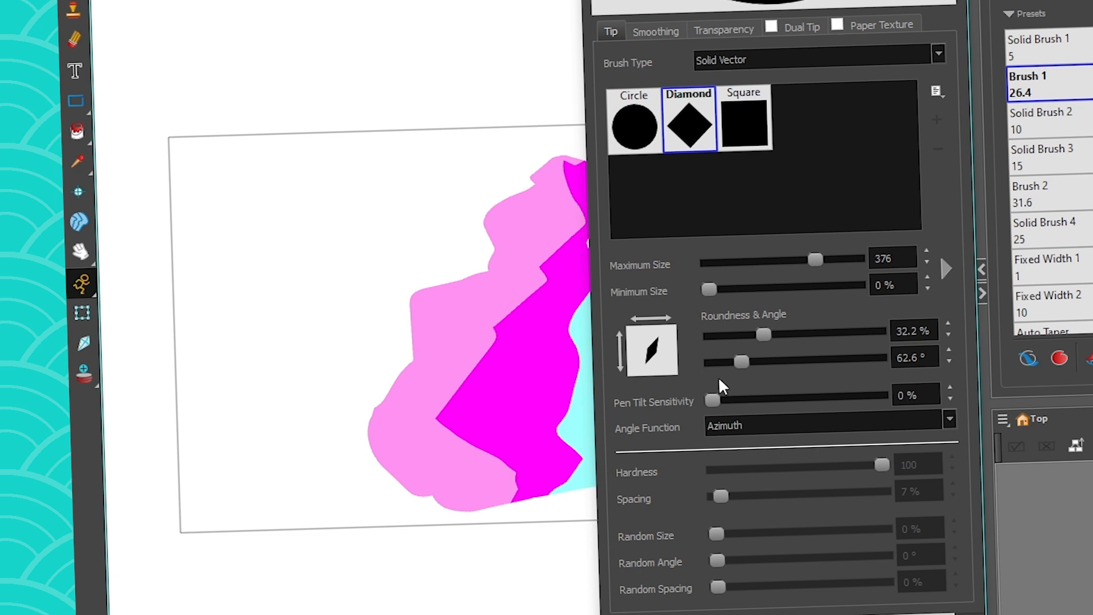
- Change the tip's Angle Function from Azimuth and paint a zigzag test stroke above the camera frame
left_click(715, 426)
left_click(719, 443)
left_click_drag(490, 28, 108, 80)
- Set the tip's Angle Function back to Azimuth and paint winding test strokes to the left of and below the flame
left_click(743, 425)
left_click(726, 467)
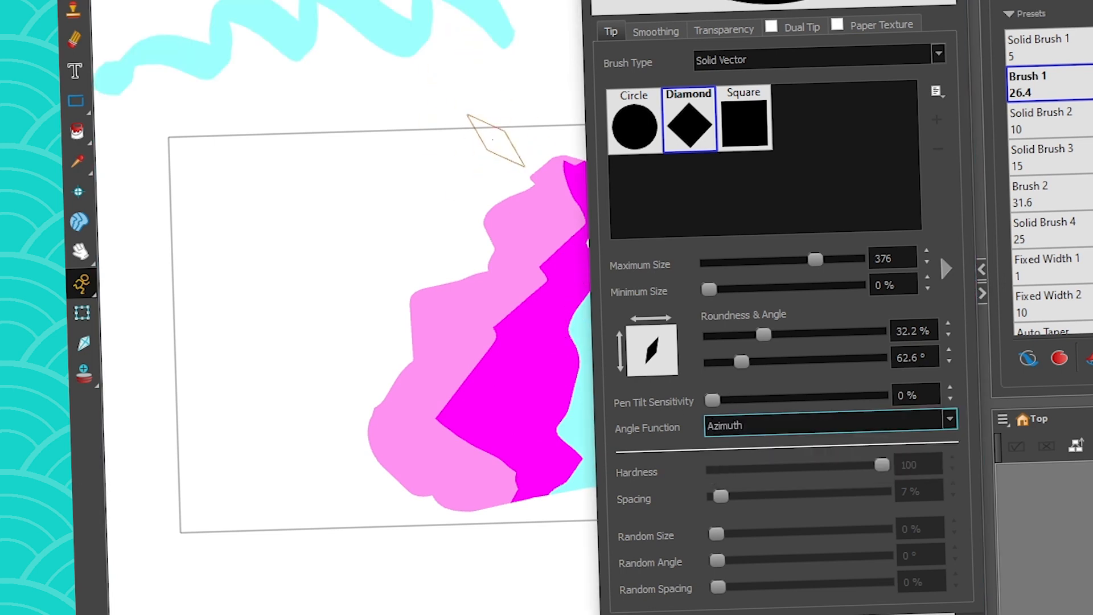
mouse_move(491, 117)
left_mouse_down()
mouse_move(429, 140)
mouse_move(407, 95)
mouse_move(330, 115)
mouse_move(275, 199)
mouse_move(206, 125)
mouse_move(233, 214)
mouse_move(139, 239)
mouse_move(145, 301)
mouse_move(119, 383)
left_mouse_up()
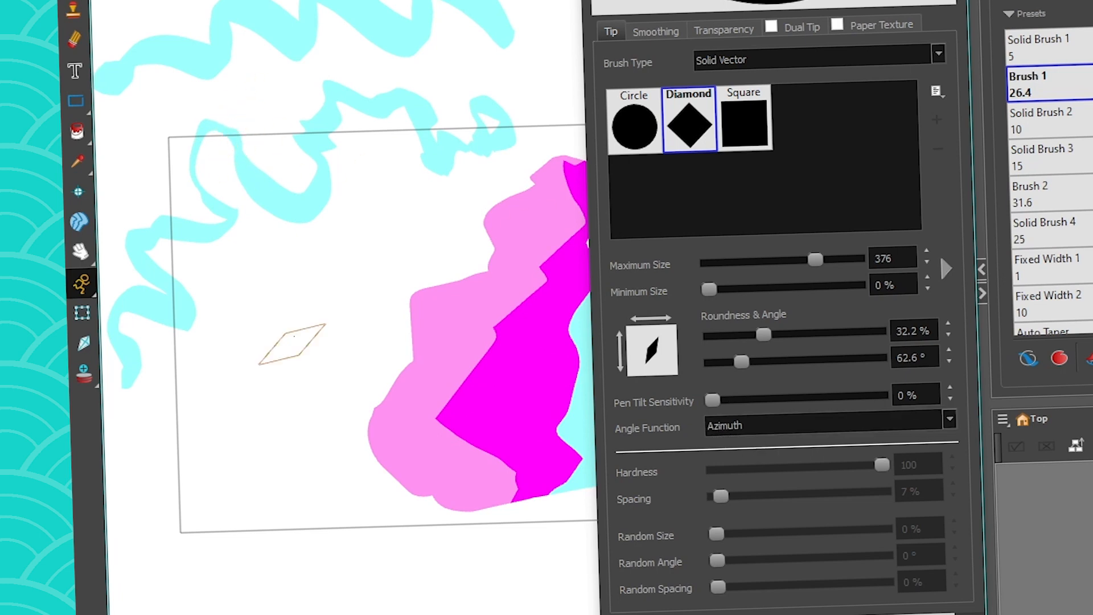
mouse_move(493, 598)
left_mouse_down()
mouse_move(415, 612)
mouse_move(351, 605)
mouse_move(324, 493)
mouse_move(335, 402)
mouse_move(212, 429)
mouse_move(189, 458)
mouse_move(205, 555)
mouse_move(150, 608)
left_mouse_up()
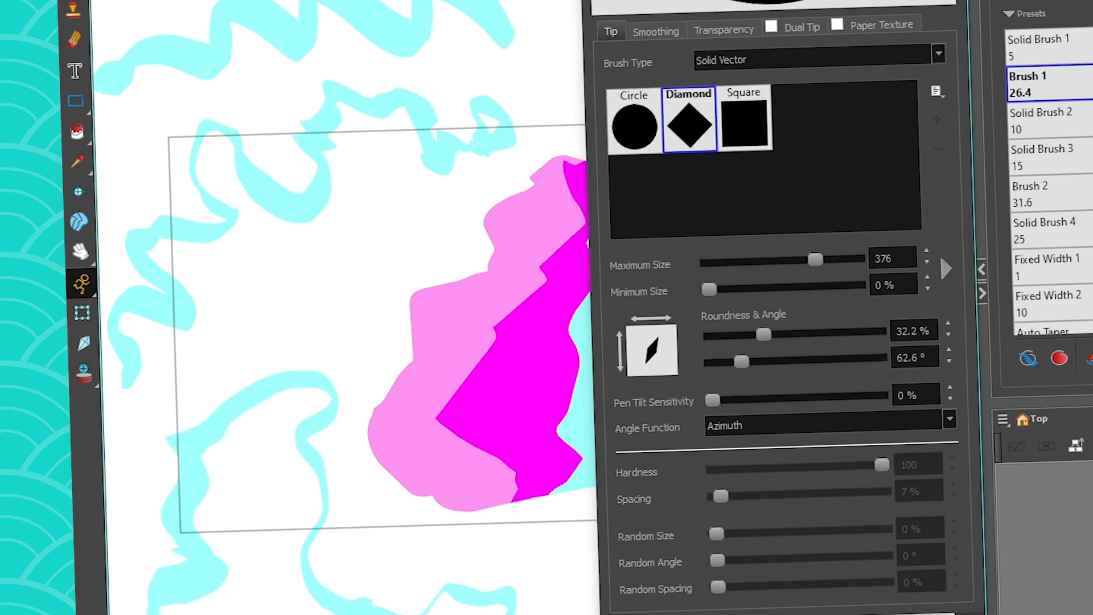
- Undo the zigzag and winding test strokes around the flame
key("ctrl+z")
key("ctrl+z")
key("ctrl+z")
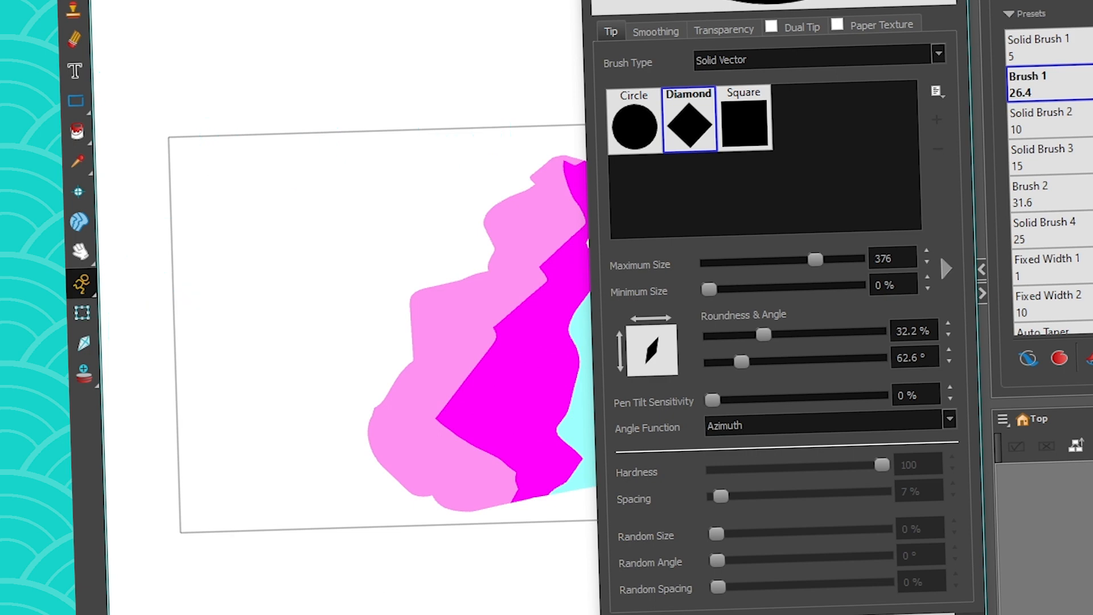
- Try the Twist (if supported by pen) Angle Function with winding test strokes around the flame, and undo them
left_click(728, 422)
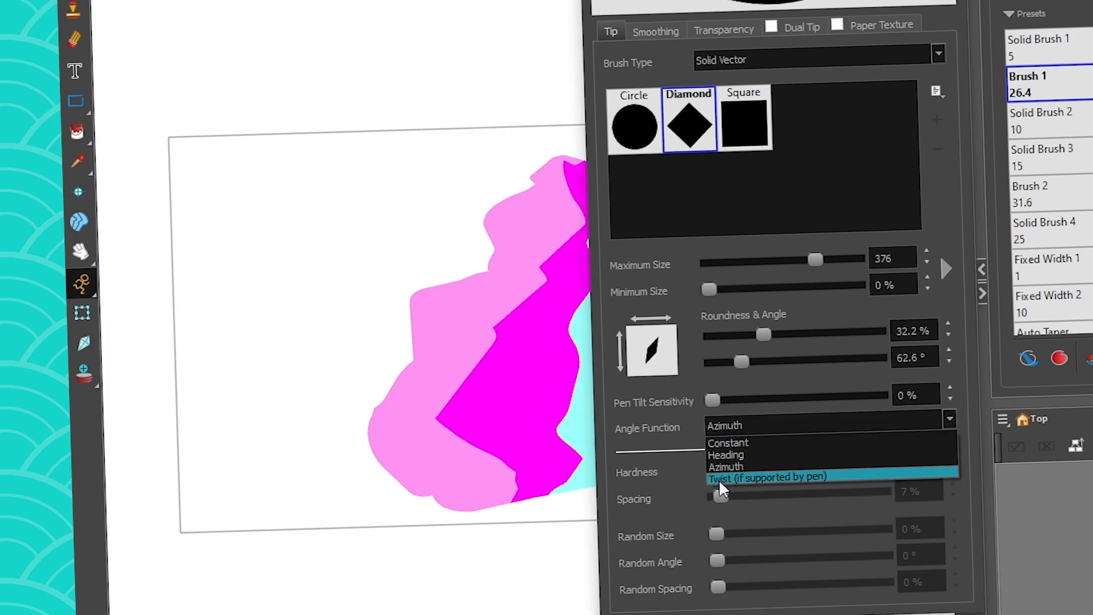
left_click(719, 475)
mouse_move(493, 56)
left_mouse_down()
mouse_move(490, 108)
mouse_move(362, 37)
mouse_move(211, 20)
mouse_move(182, 89)
mouse_move(242, 253)
mouse_move(253, 501)
mouse_move(308, 587)
mouse_move(421, 610)
mouse_move(342, 612)
mouse_move(246, 393)
mouse_move(346, 202)
mouse_move(470, 18)
left_mouse_up()
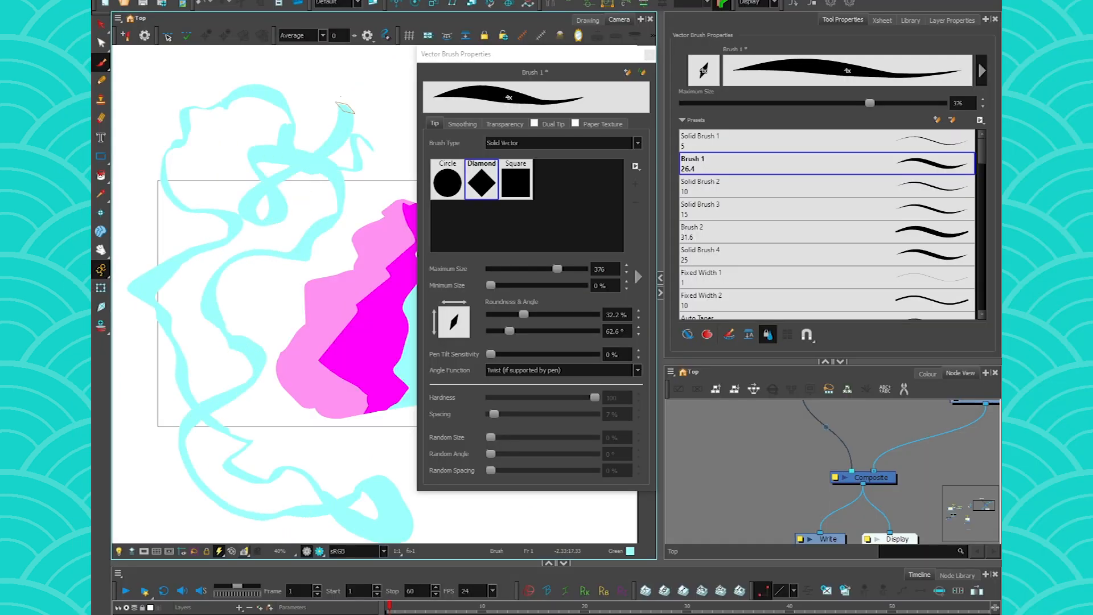
left_click_drag(345, 108, 279, 104)
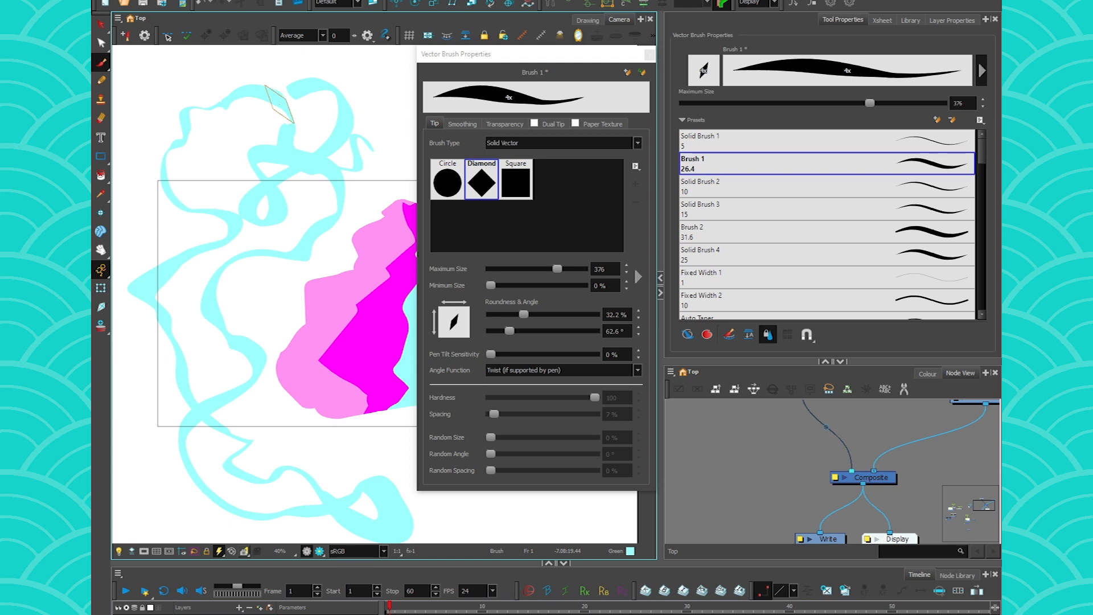
key("ctrl+z")
- Paint a tall wavy stroke beside the flame with Angle Function Constant and a second one next to it with Azimuth
left_click(637, 370)
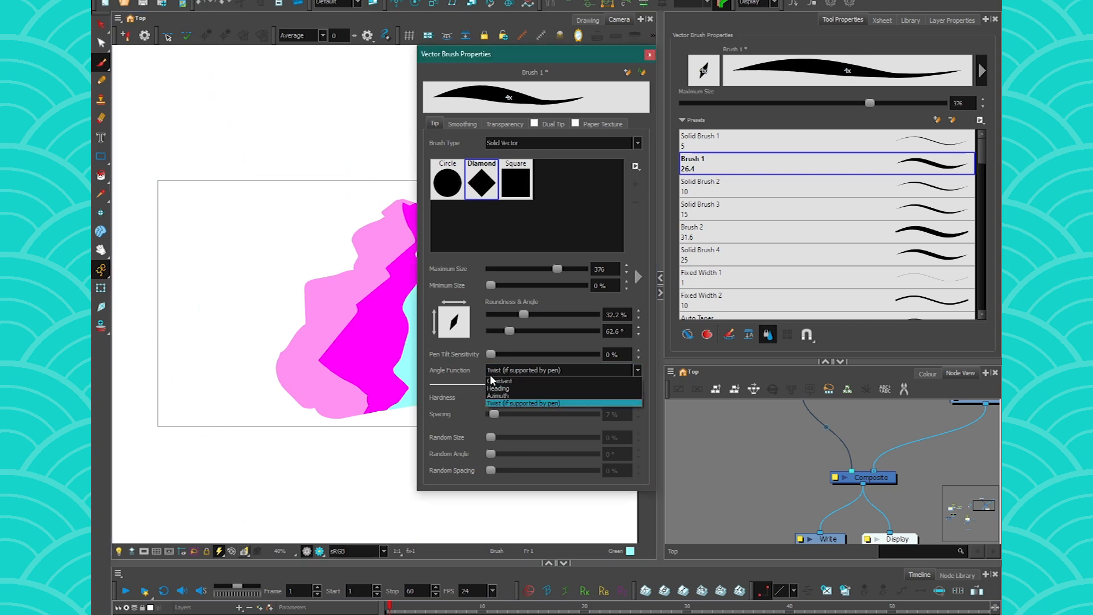
left_click(513, 383)
mouse_move(188, 78)
left_mouse_down()
mouse_move(162, 136)
mouse_move(146, 464)
left_mouse_up()
mouse_move(229, 80)
left_mouse_down()
mouse_move(192, 198)
mouse_move(196, 277)
left_mouse_up()
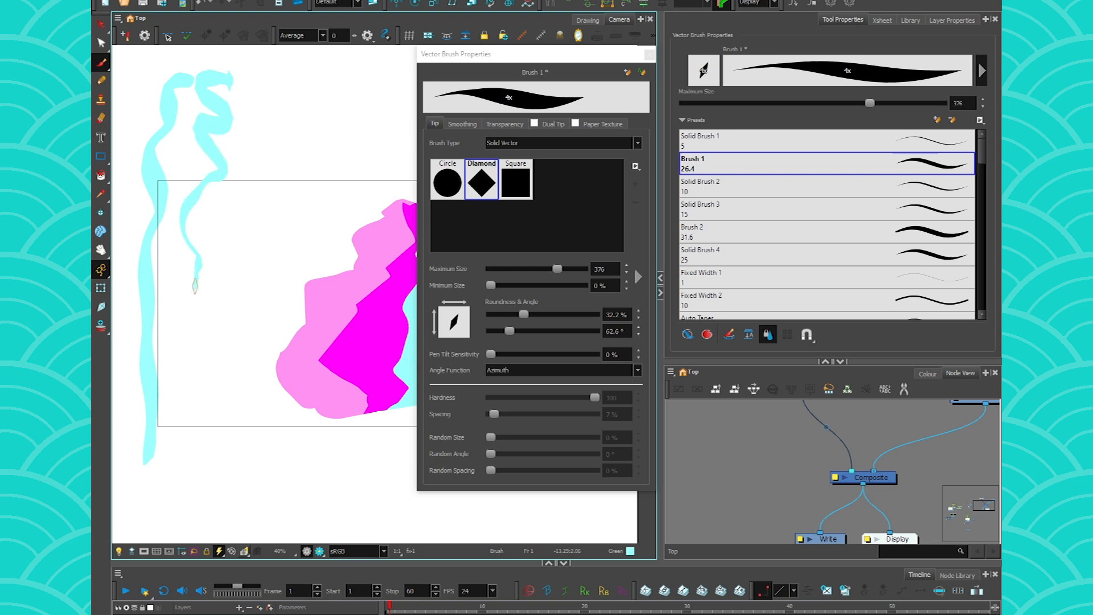
left_click_drag(187, 358, 212, 498)
- Set the Angle Function to Twist (if supported by pen), paint a third tall wavy stroke, and close the brush properties
left_click(492, 370)
left_click(488, 397)
mouse_move(244, 71)
left_mouse_down()
mouse_move(291, 121)
mouse_move(251, 196)
mouse_move(248, 280)
mouse_move(223, 339)
mouse_move(251, 472)
mouse_move(289, 507)
left_mouse_up()
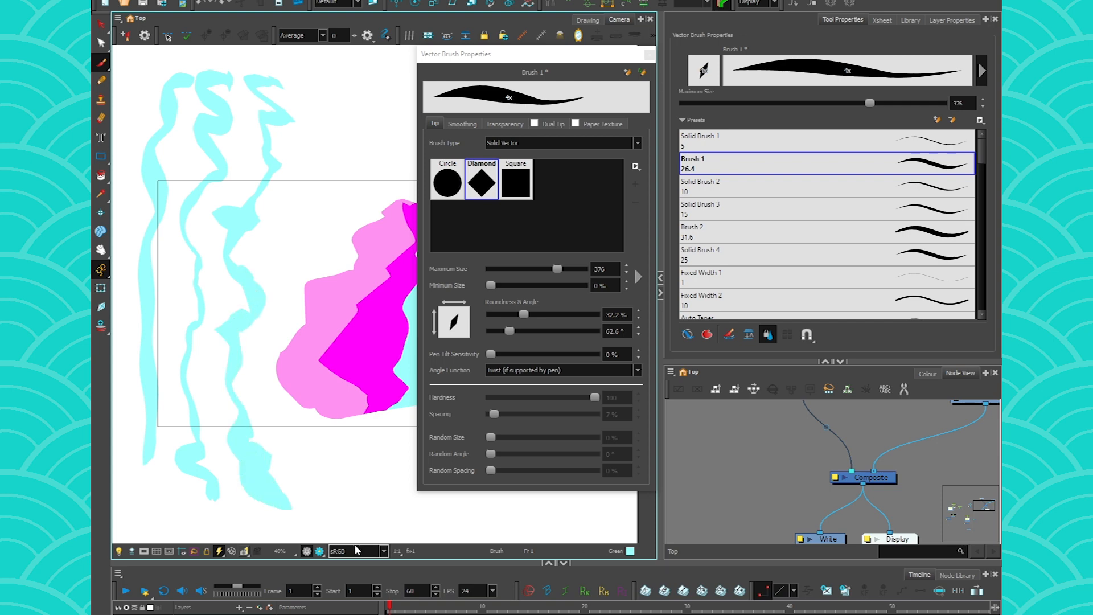
left_click(649, 54)
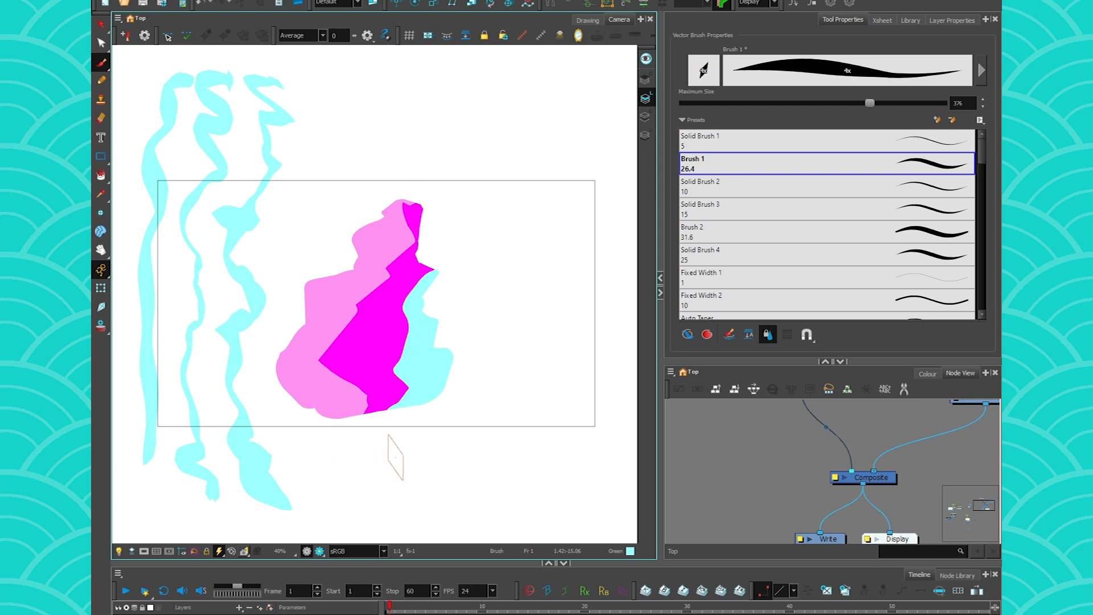
- Bring up the colours of the TUTORIALS_ palette and paint a large blob in Red to the right of the flame
left_click_drag(446, 246, 439, 313)
key("ctrl+z")
left_click(927, 374)
left_click_drag(712, 365, 712, 345)
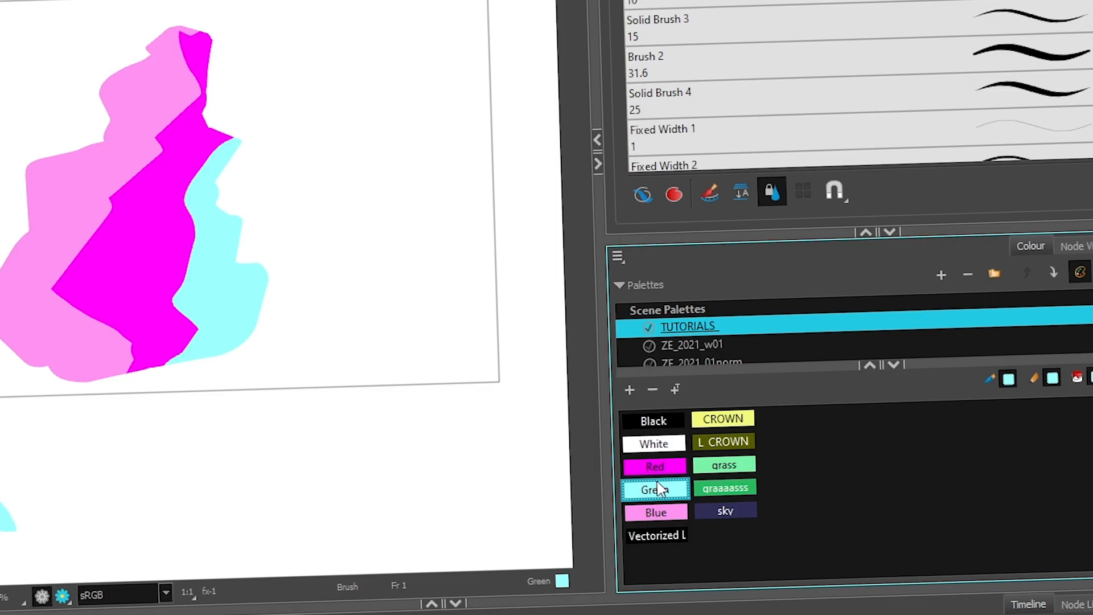
left_click(654, 467)
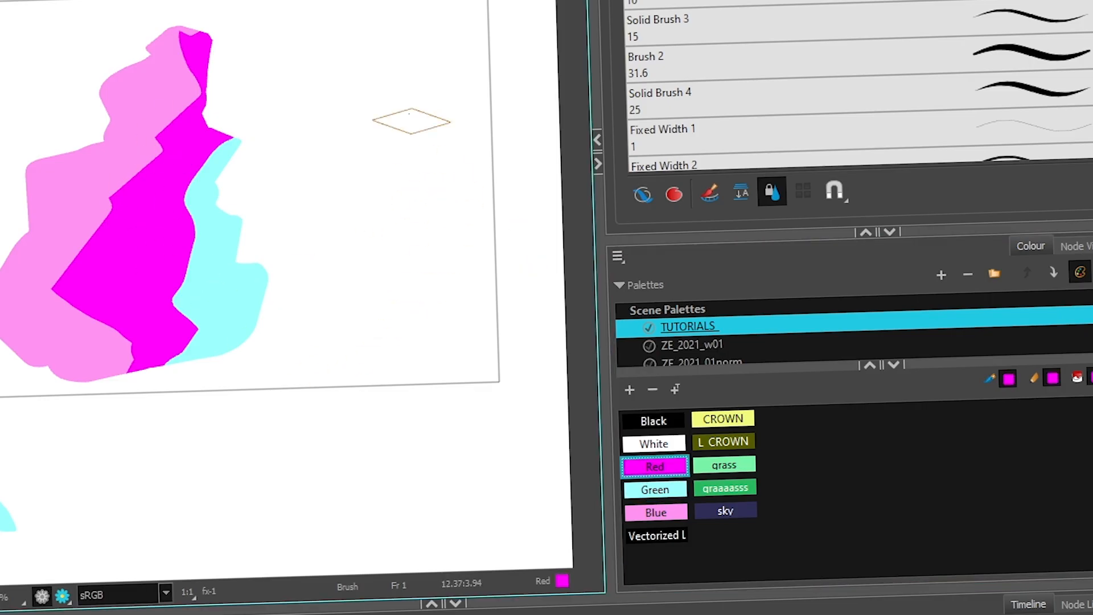
left_click(383, 227)
left_click(647, 468)
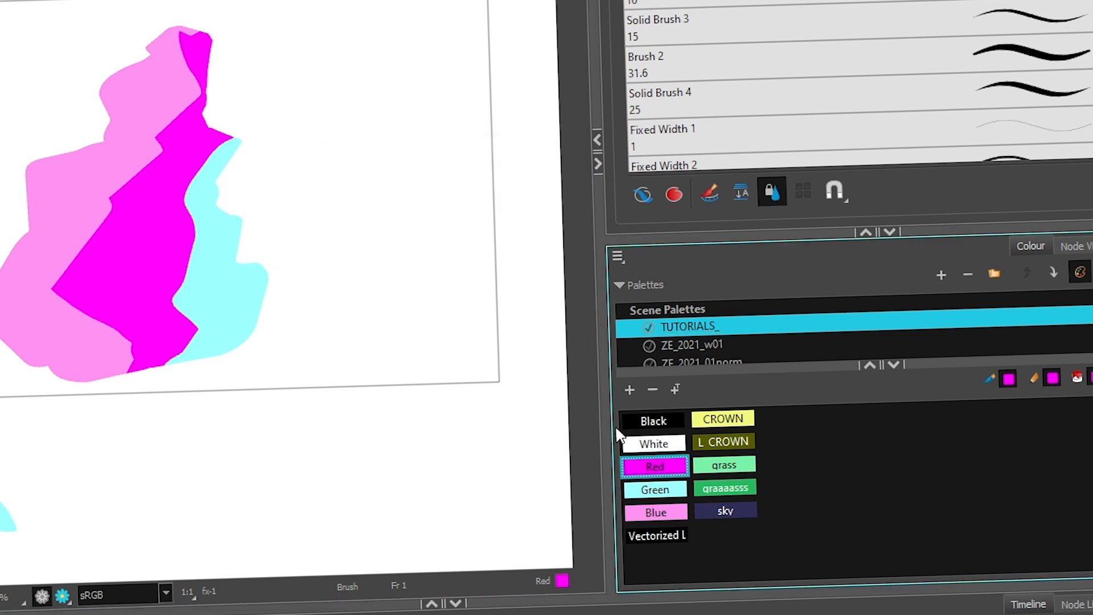
mouse_move(447, 339)
left_mouse_down()
mouse_move(473, 276)
mouse_move(424, 208)
mouse_move(426, 308)
mouse_move(477, 339)
mouse_move(478, 263)
mouse_move(346, 329)
mouse_move(370, 238)
mouse_move(469, 159)
mouse_move(461, 215)
mouse_move(408, 346)
mouse_move(469, 362)
mouse_move(406, 353)
mouse_move(335, 368)
mouse_move(312, 329)
mouse_move(450, 389)
mouse_move(294, 346)
left_mouse_up()
- Paint Blue strokes over the blob's lower and left edges and dab a column of small diamonds above it
left_click(656, 512)
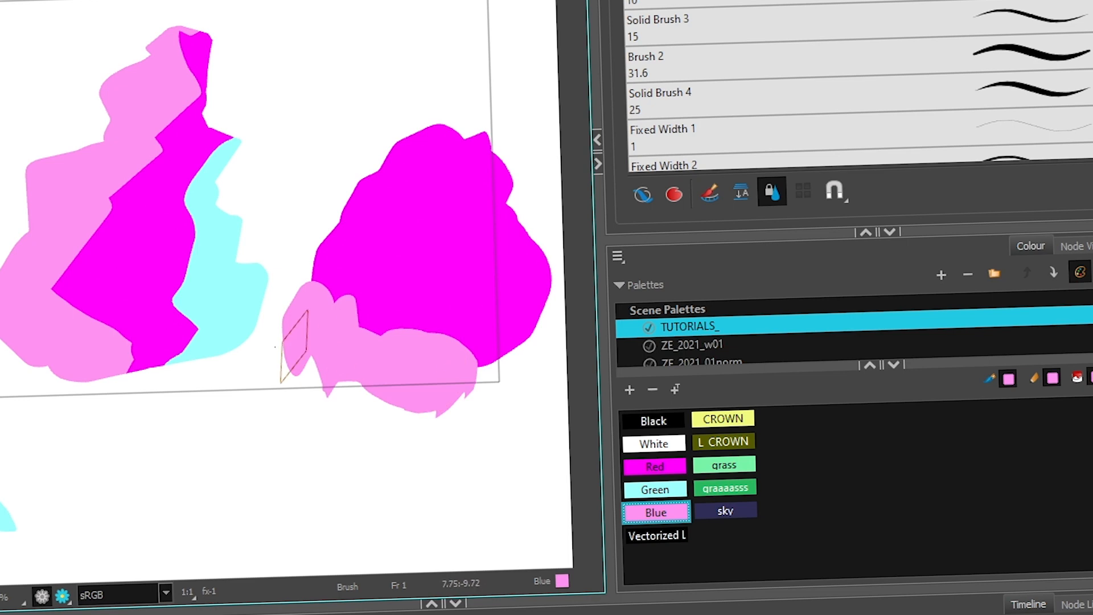
left_click(349, 235)
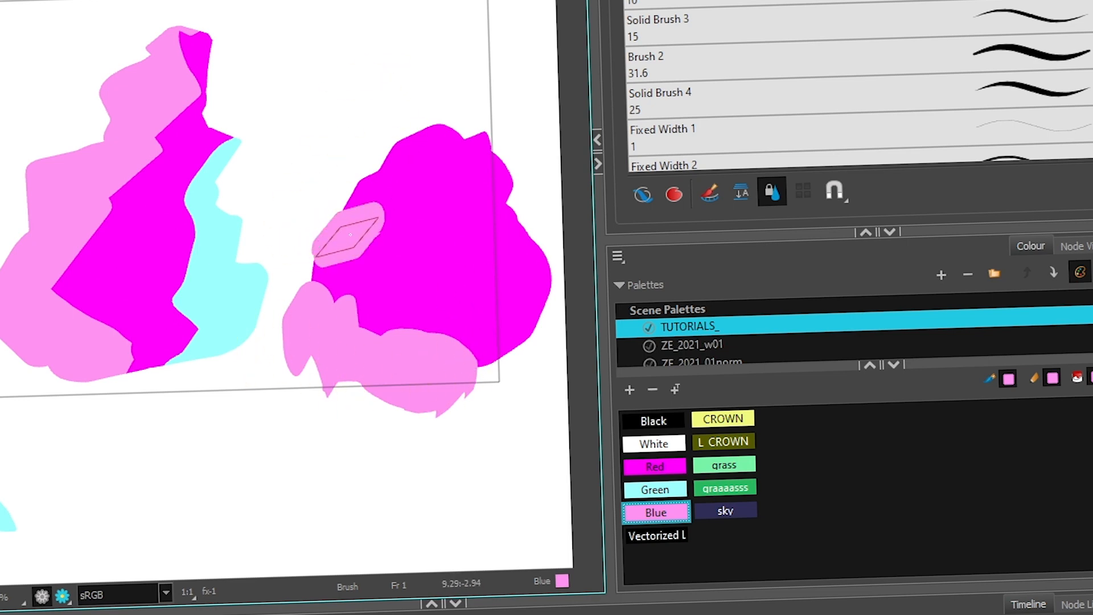
left_click(308, 167)
left_click(358, 102)
left_click(328, 54)
left_click(330, 10)
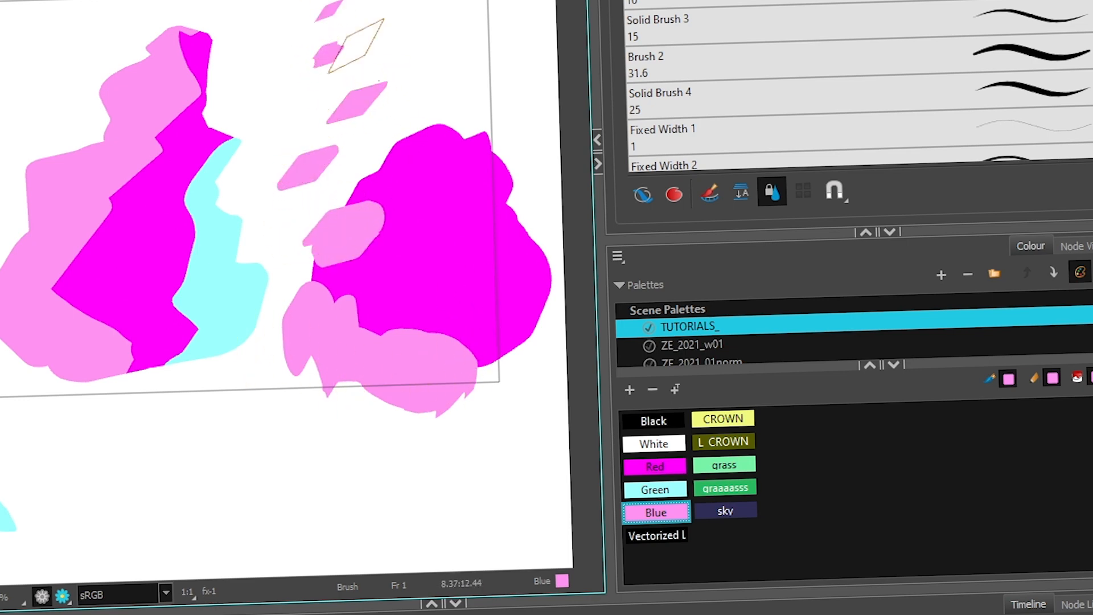
- Delete the Blue strokes covering the lower part of the blob and select the Red shape beneath them
left_click(655, 466)
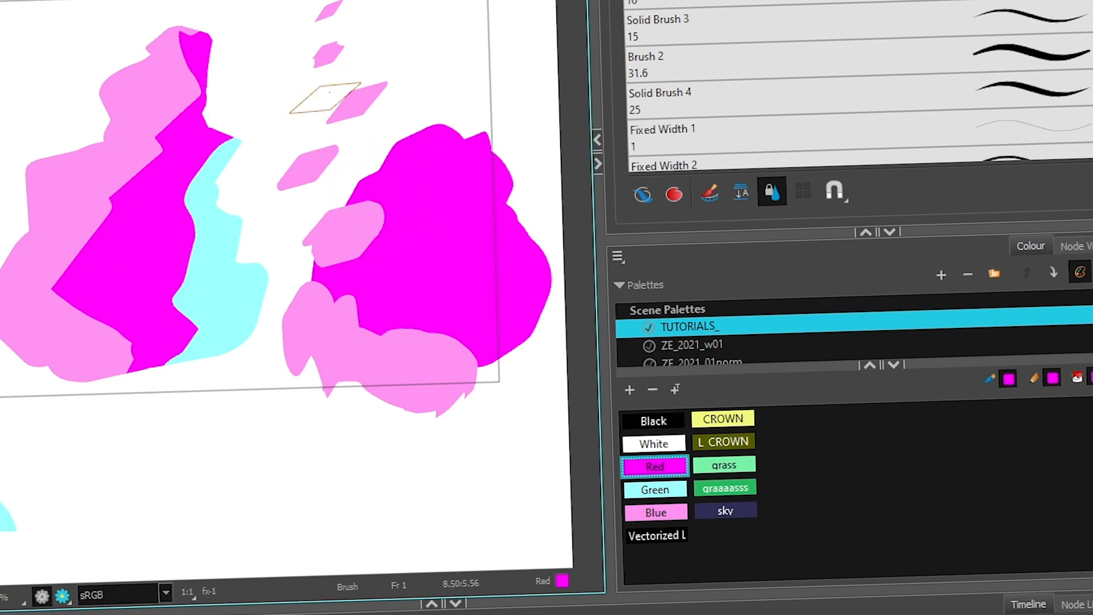
key("alt+s")
left_click(342, 247)
left_click(337, 337)
mouse_move(336, 337)
left_mouse_down()
mouse_move(336, 415)
mouse_move(322, 324)
mouse_move(327, 353)
mouse_move(330, 333)
left_mouse_up()
key("Delete")
left_click(364, 345)
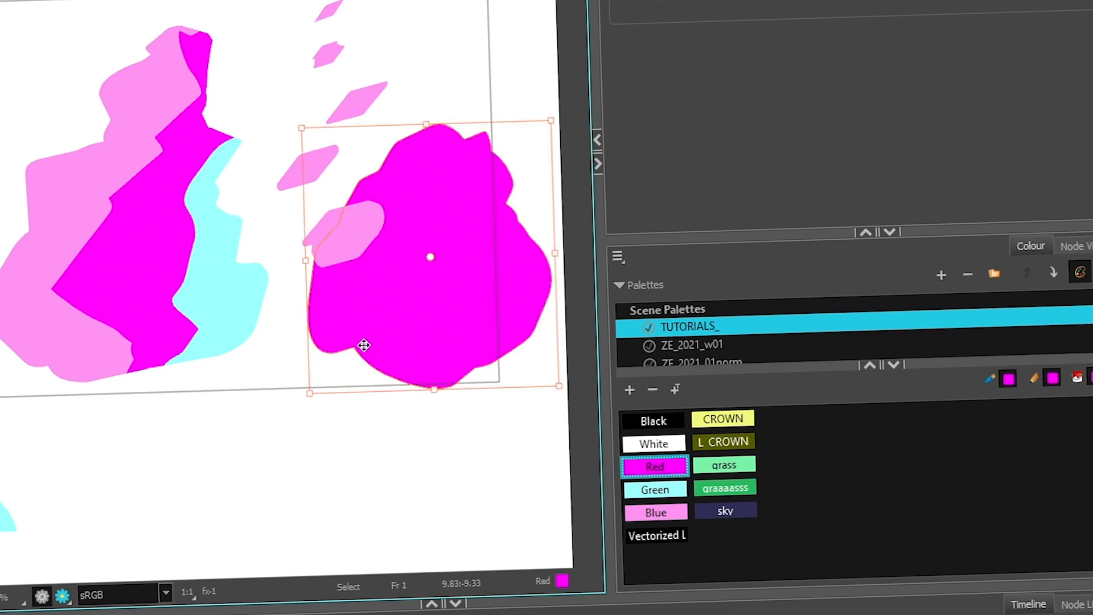
- Repaint the lower part of the Red blob with broad Blue brush strokes
key("alt+b")
mouse_move(326, 303)
left_mouse_down()
mouse_move(340, 350)
mouse_move(379, 358)
mouse_move(343, 330)
mouse_move(370, 376)
mouse_move(307, 352)
mouse_move(314, 376)
mouse_move(342, 391)
left_mouse_up()
left_click(656, 513)
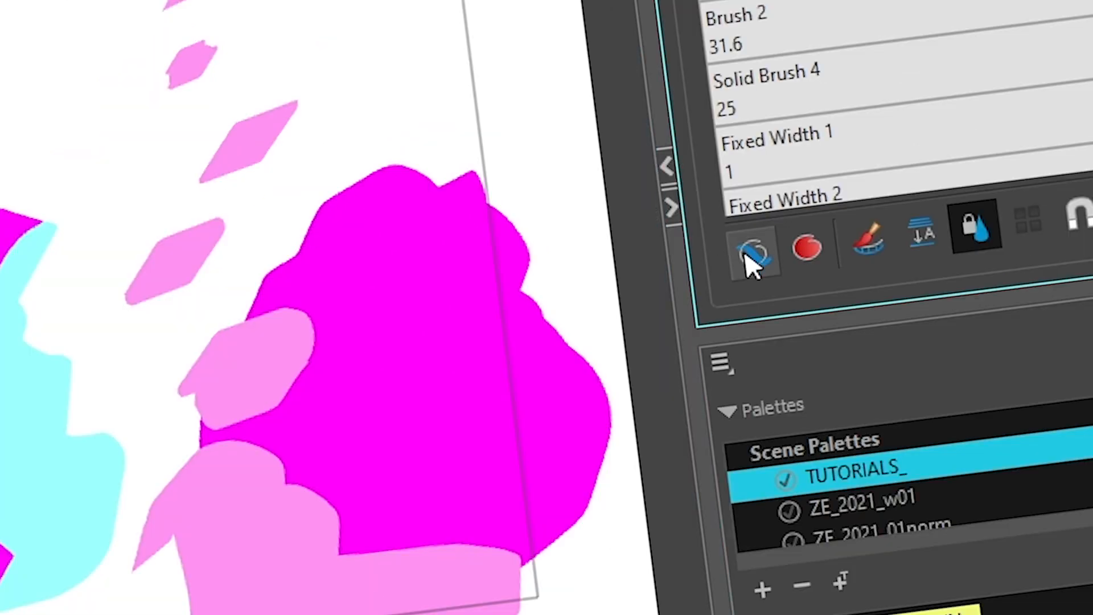
- Turn on Draw Behind and paint Green strokes behind the blob's upper, right and lower edges
left_click(643, 194)
mouse_move(563, 444)
left_mouse_down()
mouse_move(556, 297)
mouse_move(437, 166)
mouse_move(305, 393)
mouse_move(501, 566)
mouse_move(417, 554)
left_mouse_up()
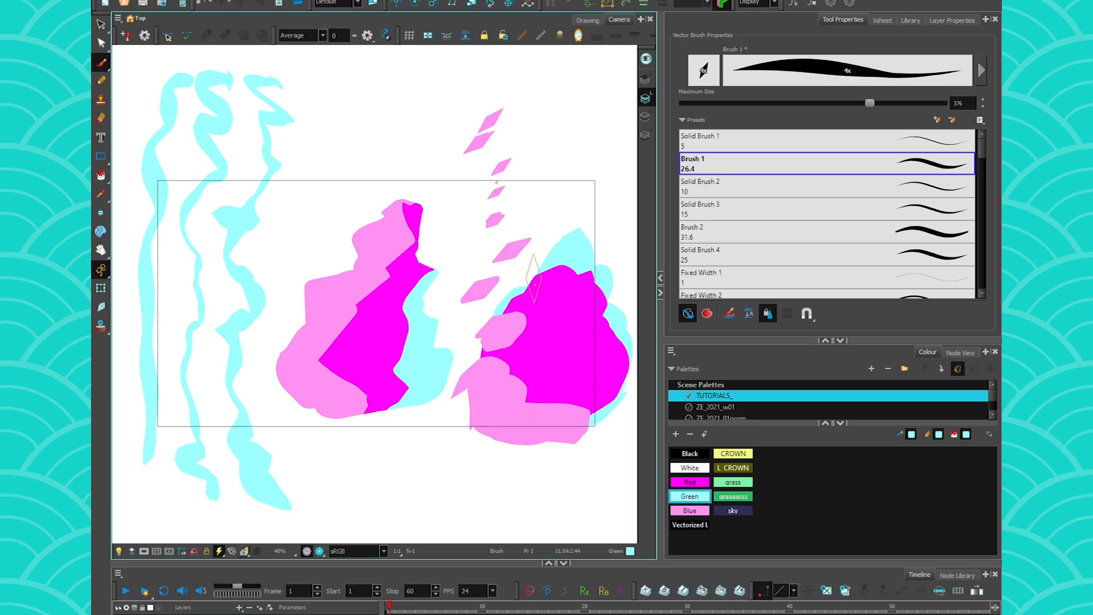
mouse_move(530, 282)
left_mouse_down()
mouse_move(604, 401)
mouse_move(555, 444)
left_mouse_up()
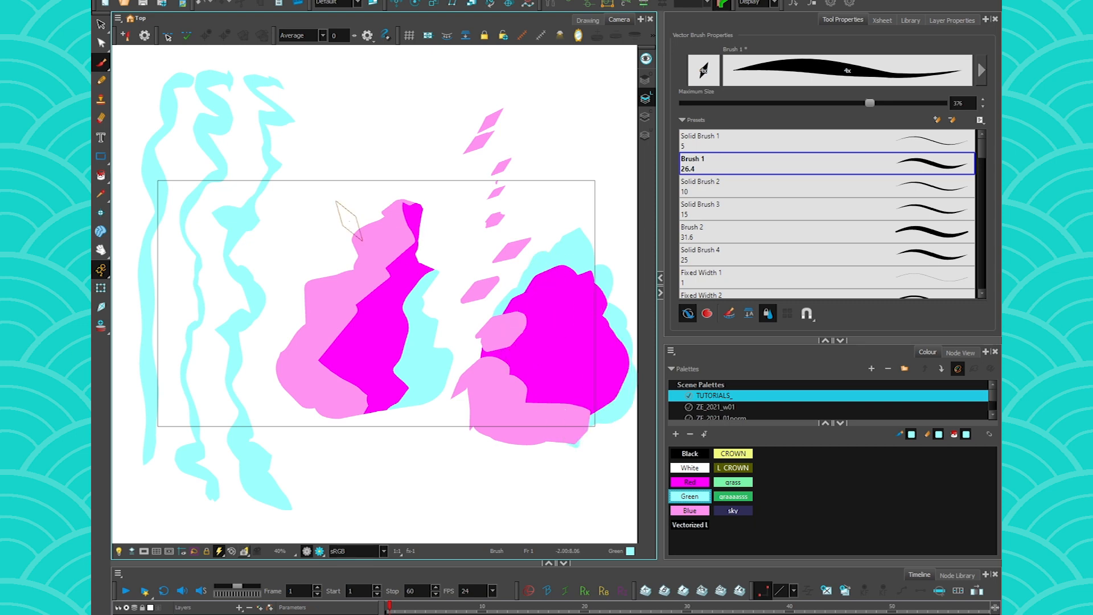
- Enable Select by Colour, select all the Green artwork, and move it slightly up and to the right
left_click(101, 26)
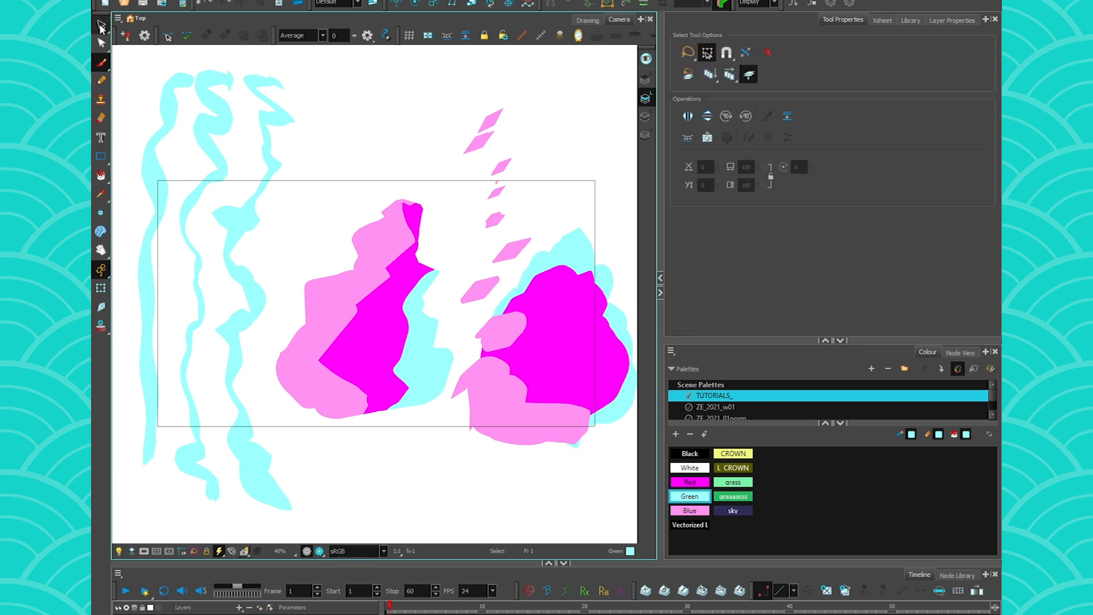
left_click(768, 53)
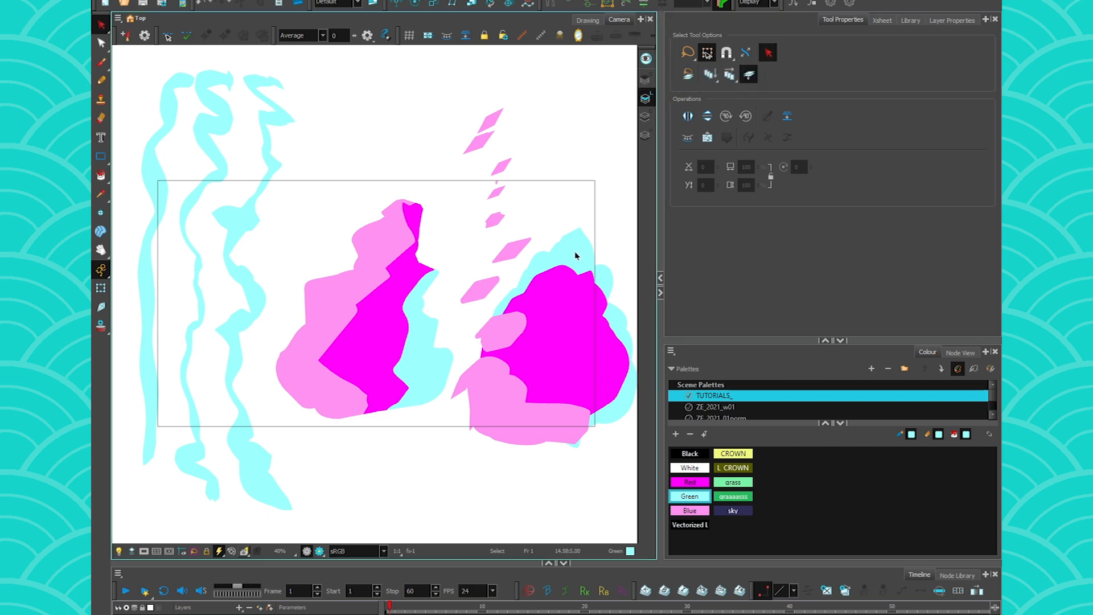
left_click(565, 261)
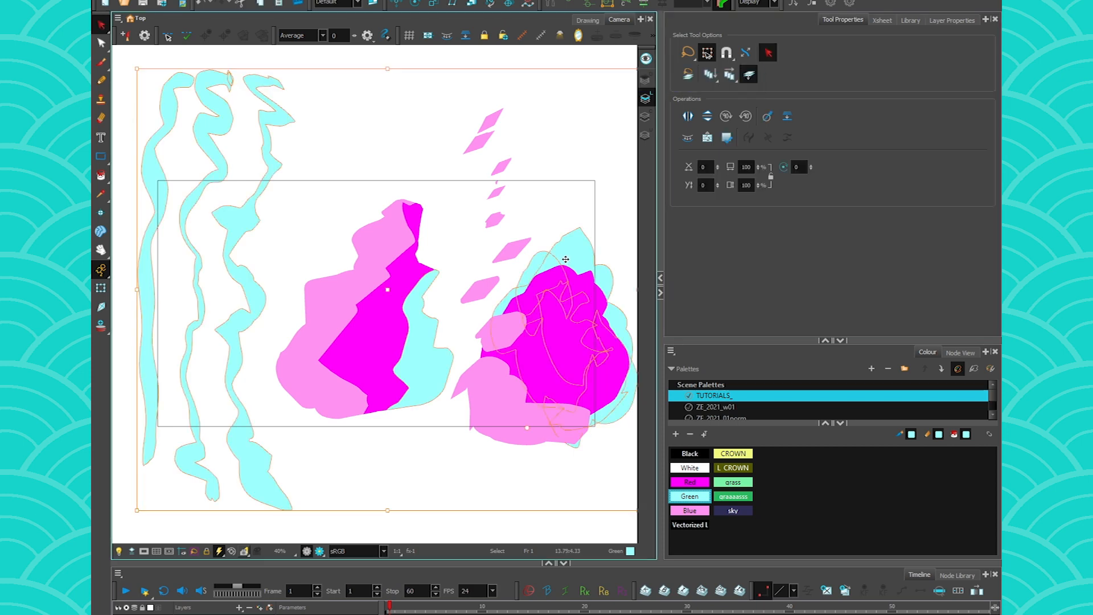
left_click_drag(569, 260, 580, 258)
left_click(532, 493)
- Select all the Blue artwork by its colour and skew it to the left while slightly reducing its height
left_click(488, 311)
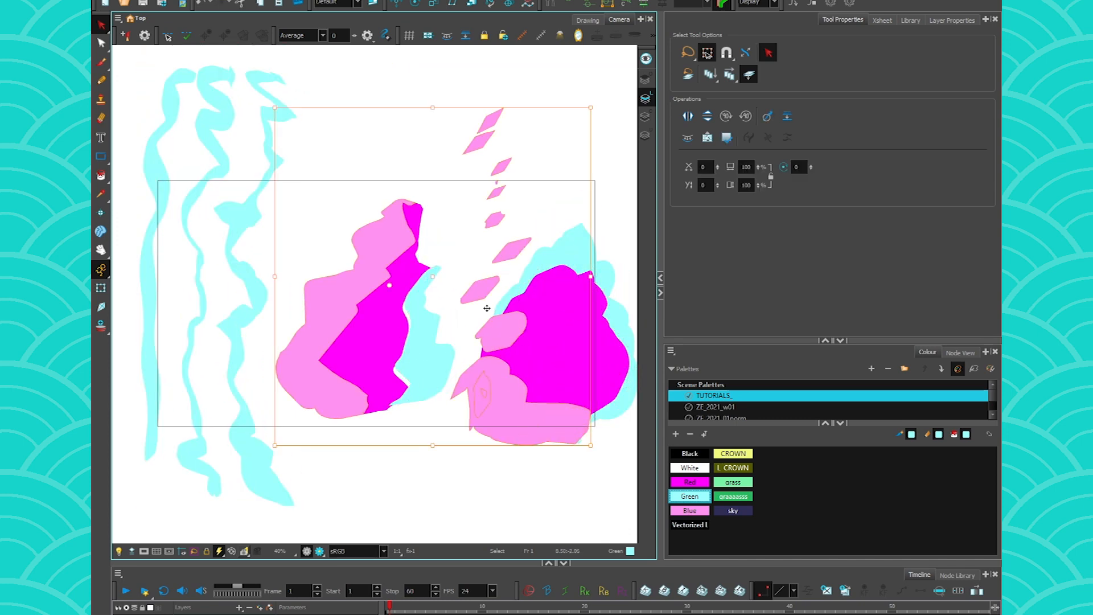
mouse_move(441, 107)
left_mouse_down()
mouse_move(430, 108)
mouse_move(475, 108)
mouse_move(456, 110)
left_mouse_up()
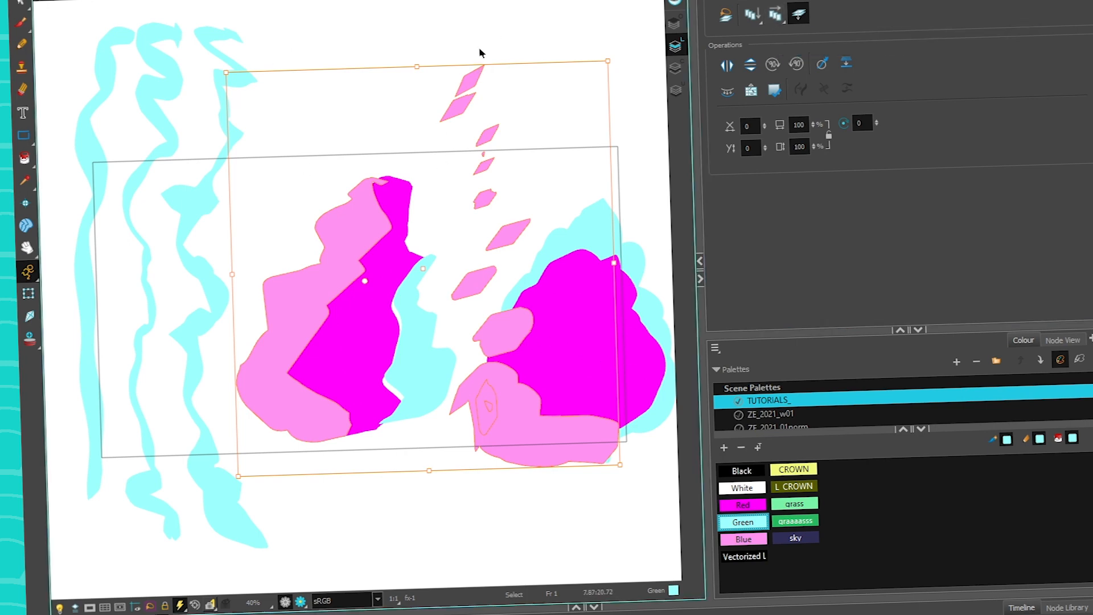
mouse_move(415, 67)
left_mouse_down()
mouse_move(427, 29)
mouse_move(420, 93)
mouse_move(402, 79)
left_mouse_up()
left_click_drag(326, 81, 405, 93)
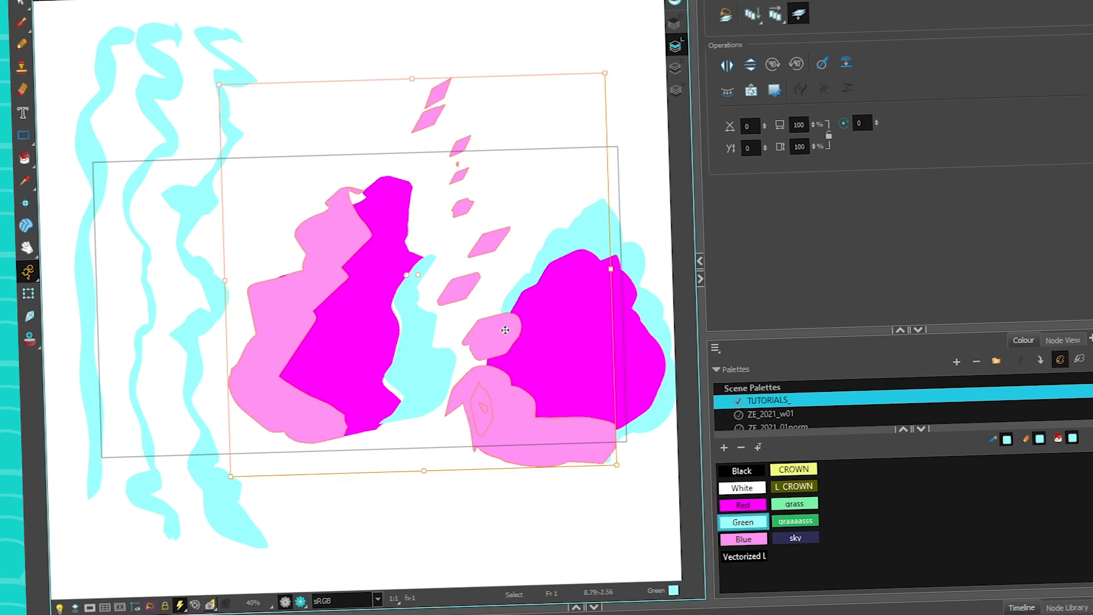
- Turn on the brush's auto-flattening and paint several separate Green test blobs above the right-hand shape
key("alt+b")
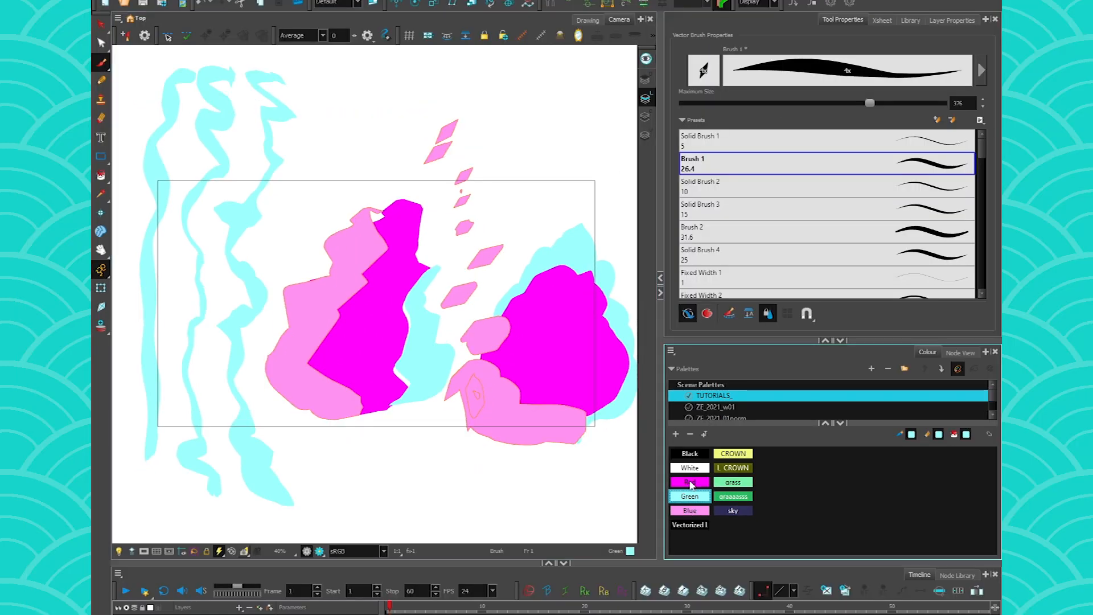
mouse_move(550, 176)
left_mouse_down()
mouse_move(549, 138)
mouse_move(533, 88)
mouse_move(493, 116)
mouse_move(541, 165)
left_mouse_up()
mouse_move(501, 196)
left_mouse_down()
mouse_move(495, 211)
mouse_move(521, 222)
left_mouse_up()
left_click_drag(595, 202, 586, 163)
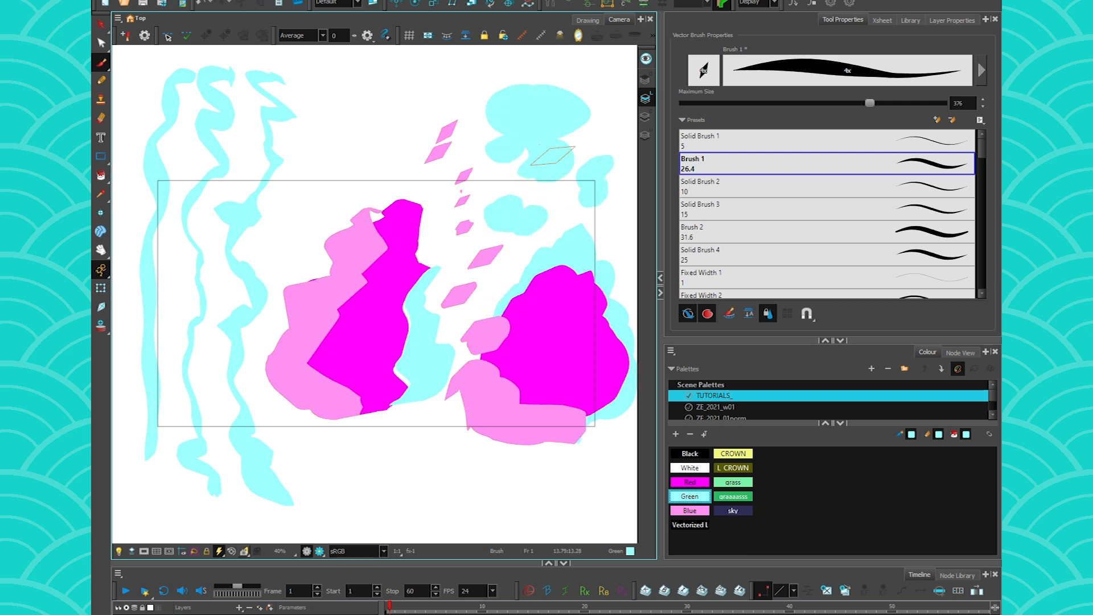
left_click_drag(444, 73, 450, 72)
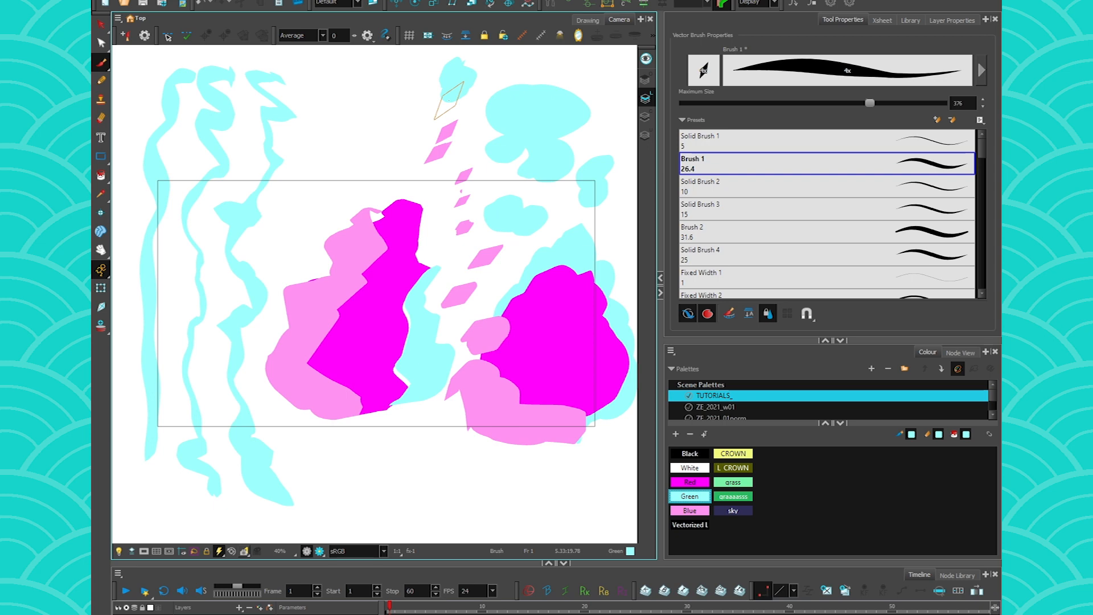